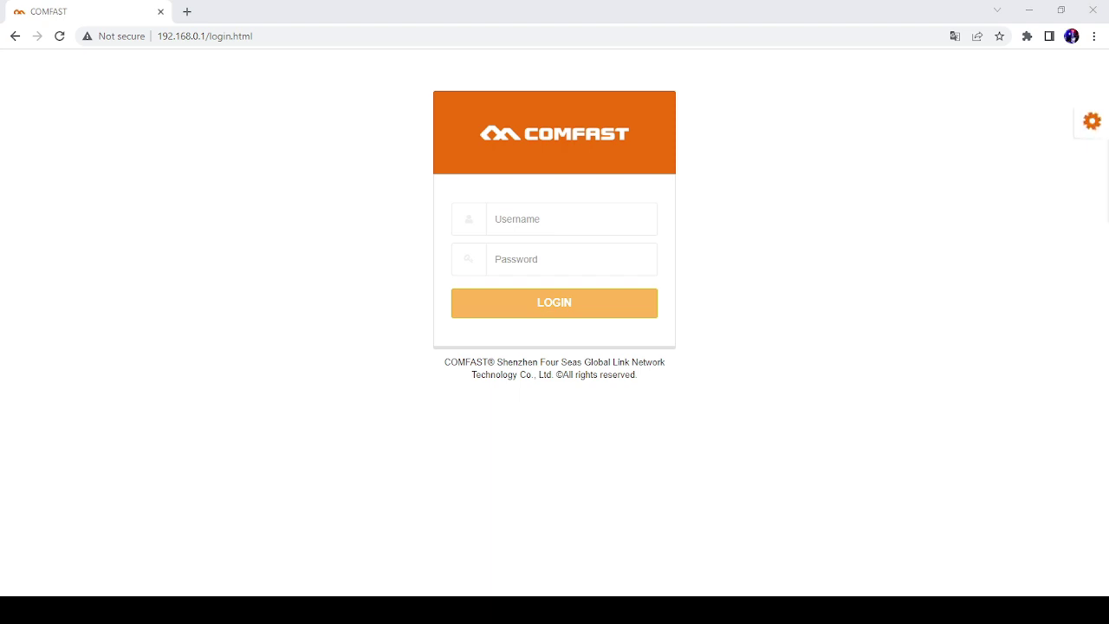
- Load 192.168.0.1 in a fresh browser tab and close the old duplicate login tab
click(467, 251)
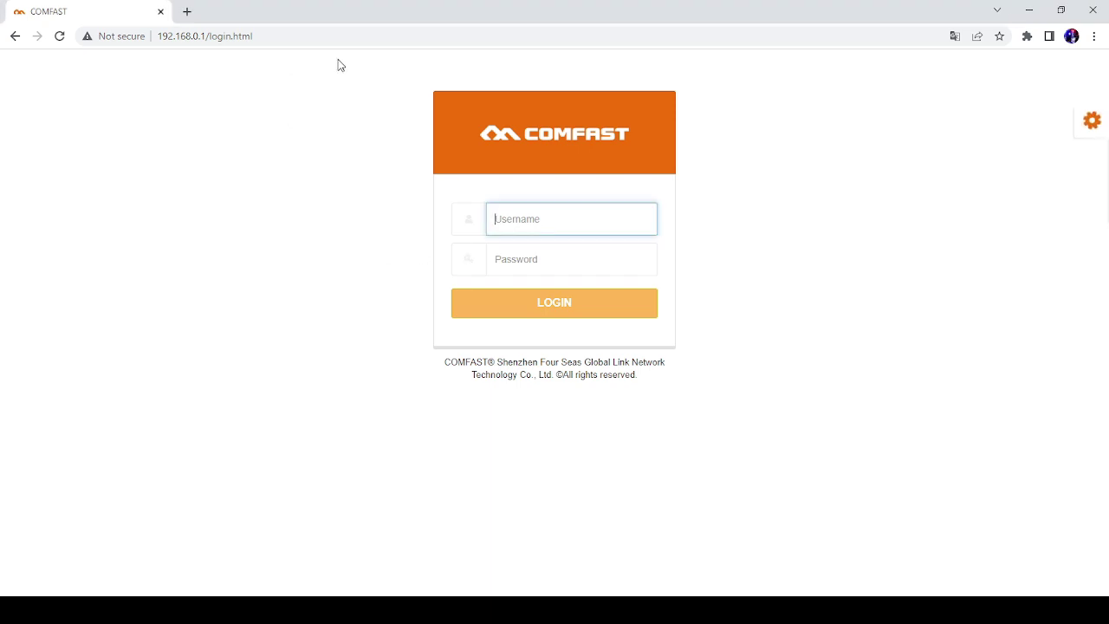
click(187, 11)
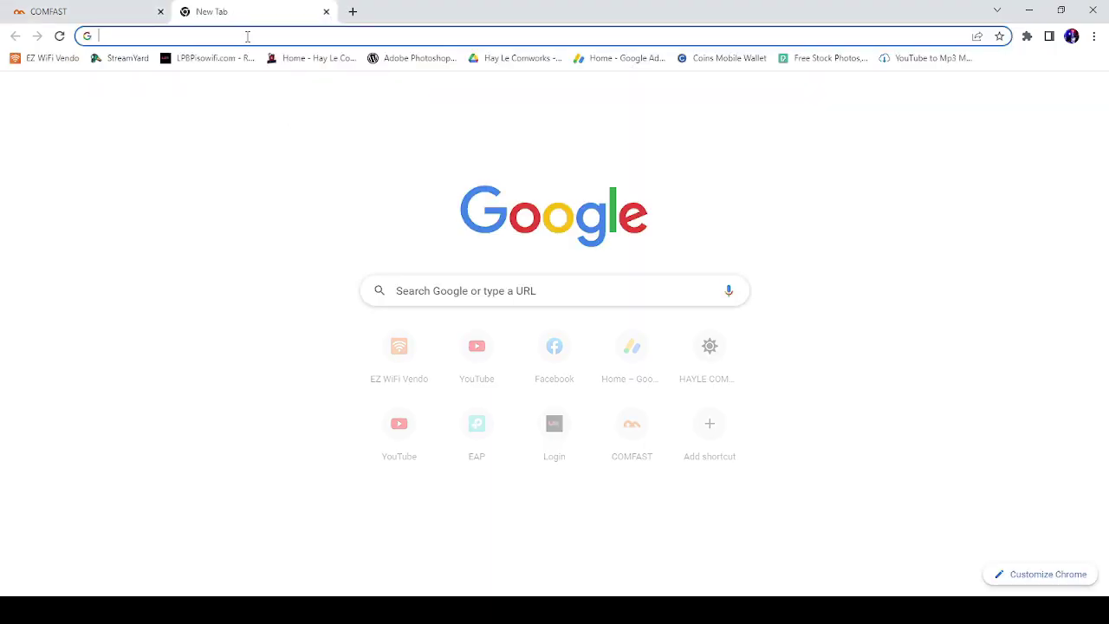
text(192.168.)
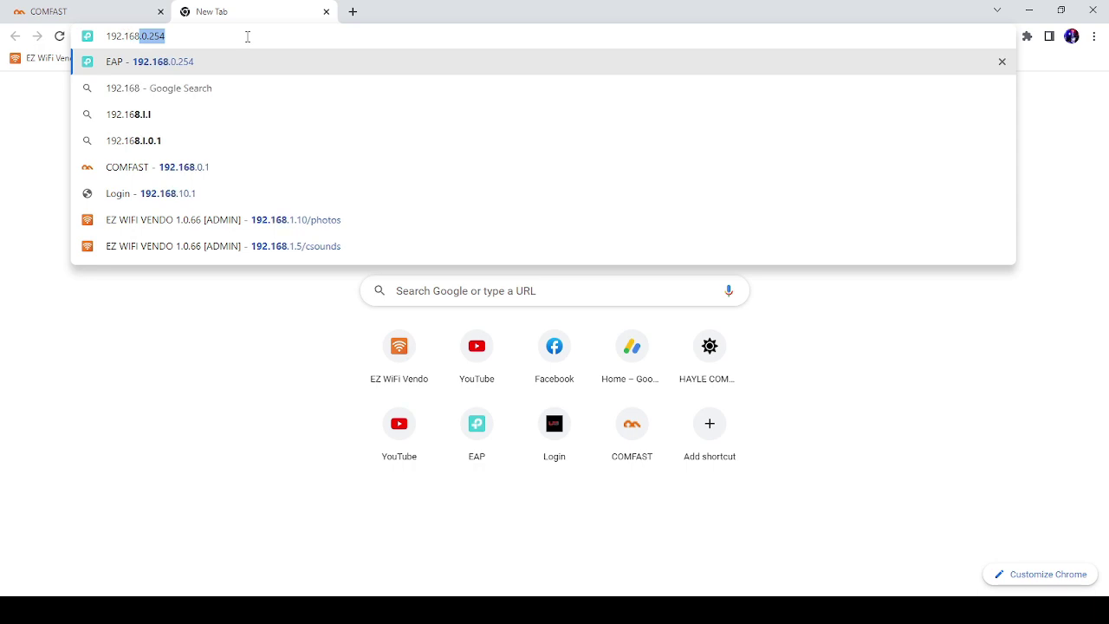
text(0.1)
key(Return)
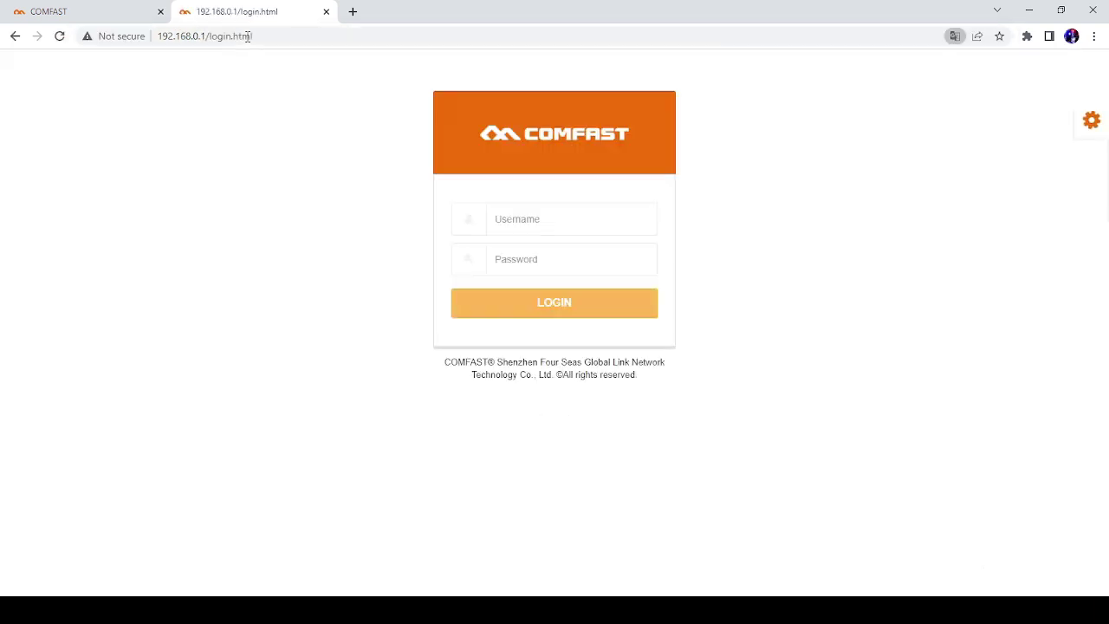
click(160, 11)
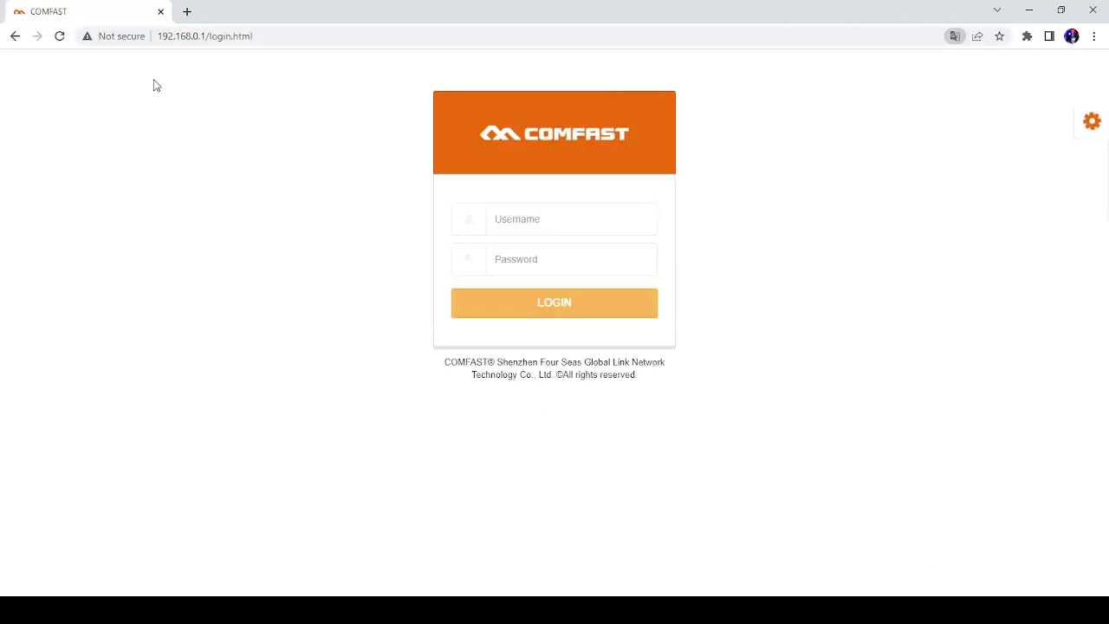
- Log in to the router with the administrator username and password
click(531, 219)
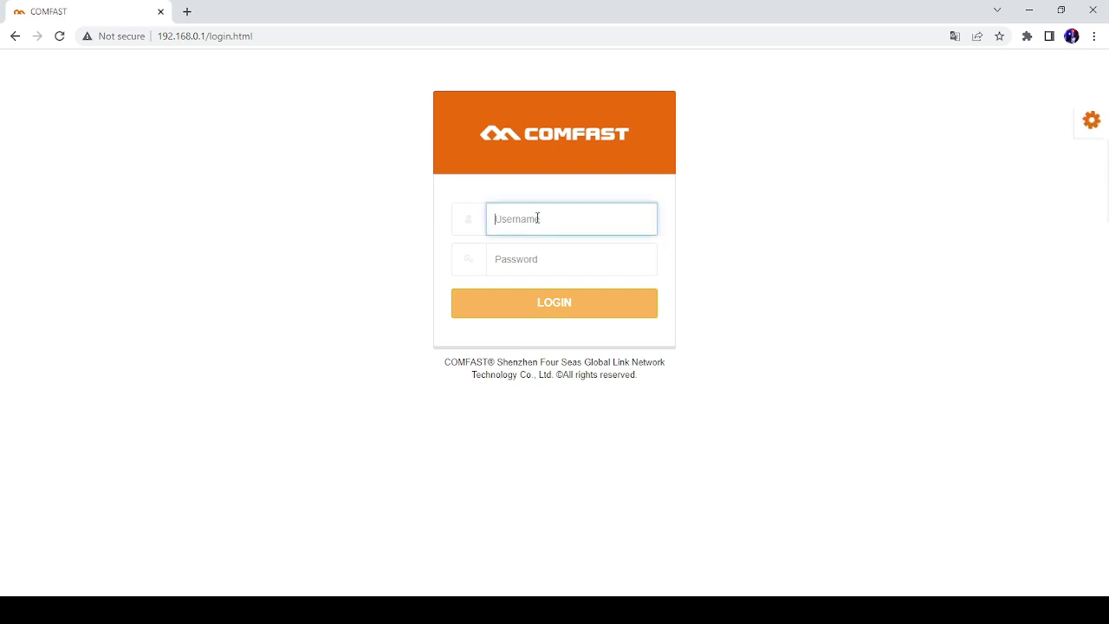
text(admin)
click(536, 258)
text(admin)
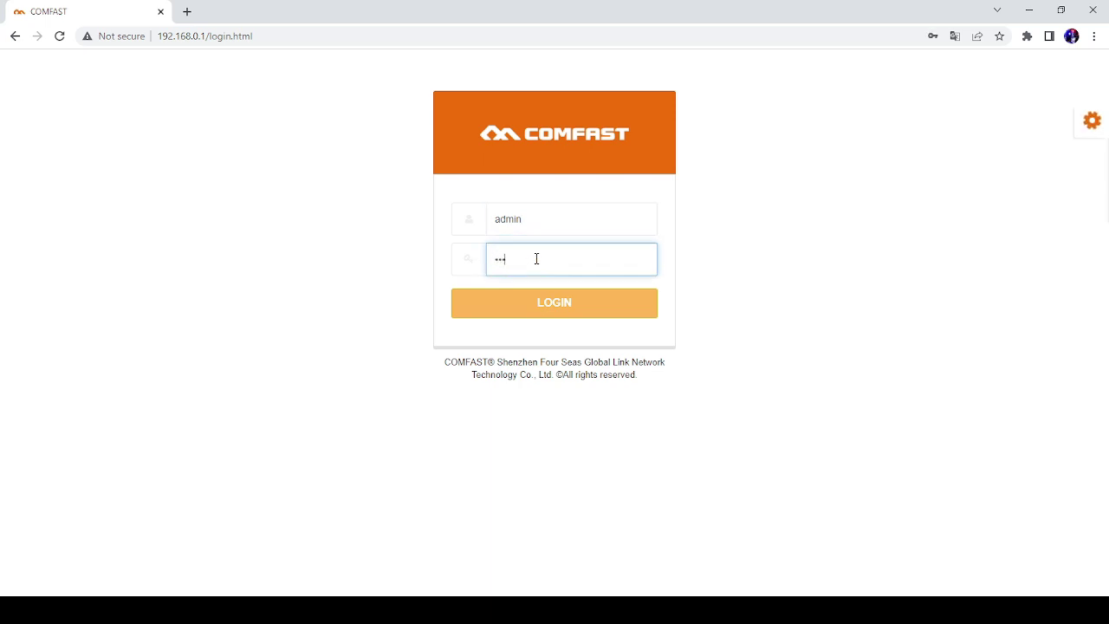
click(560, 307)
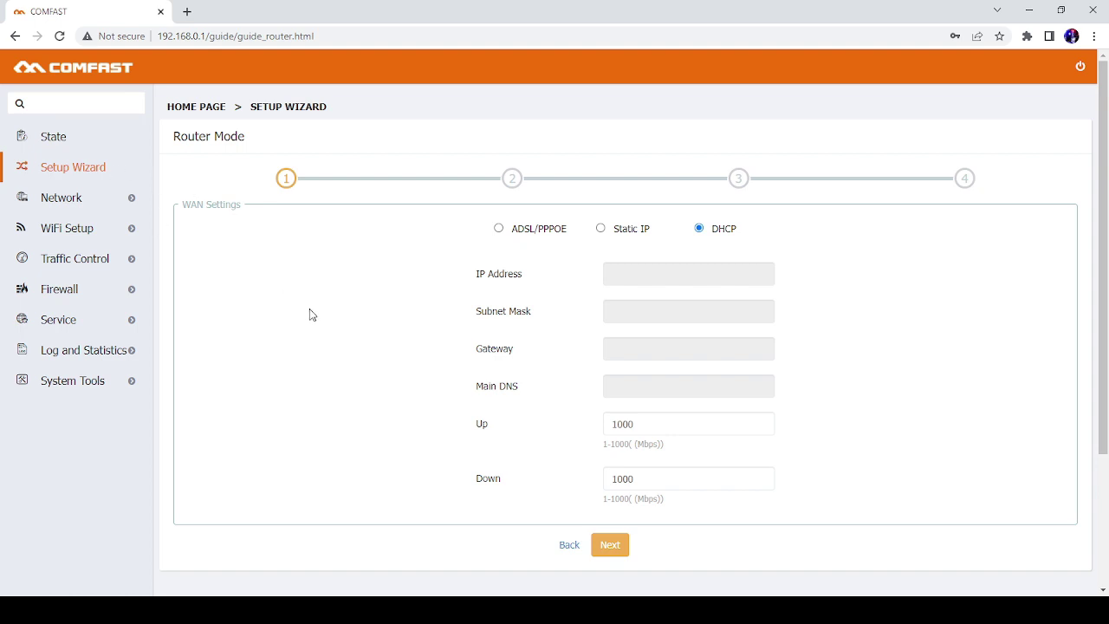
- Keep DHCP as the WAN connection type and continue to the LAN settings step
scroll(310, 312, down, 1)
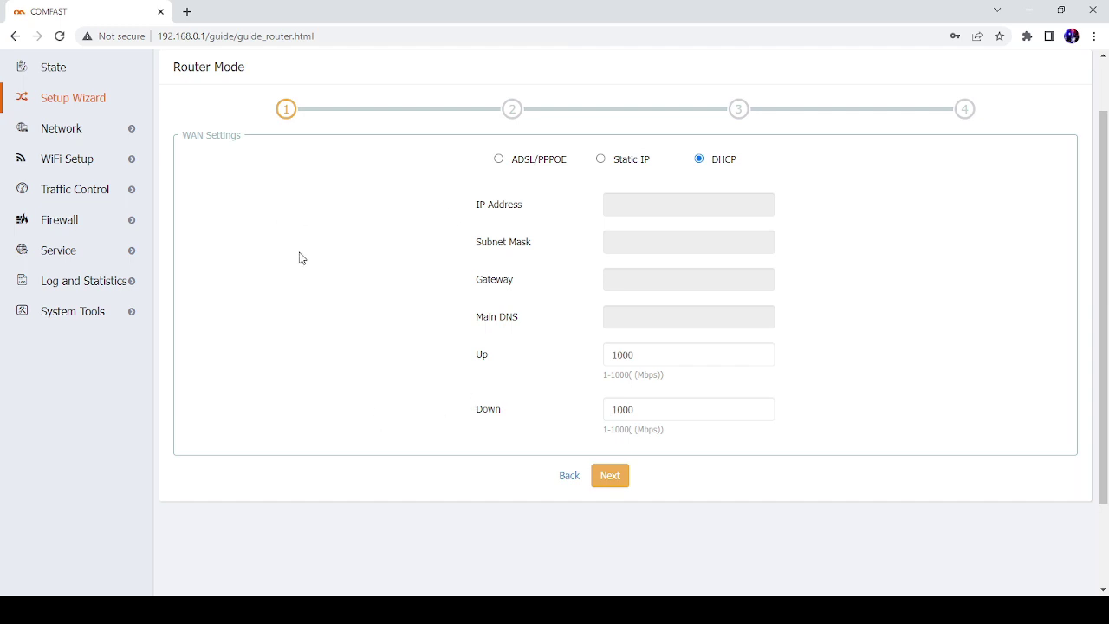
scroll(299, 255, up, 1)
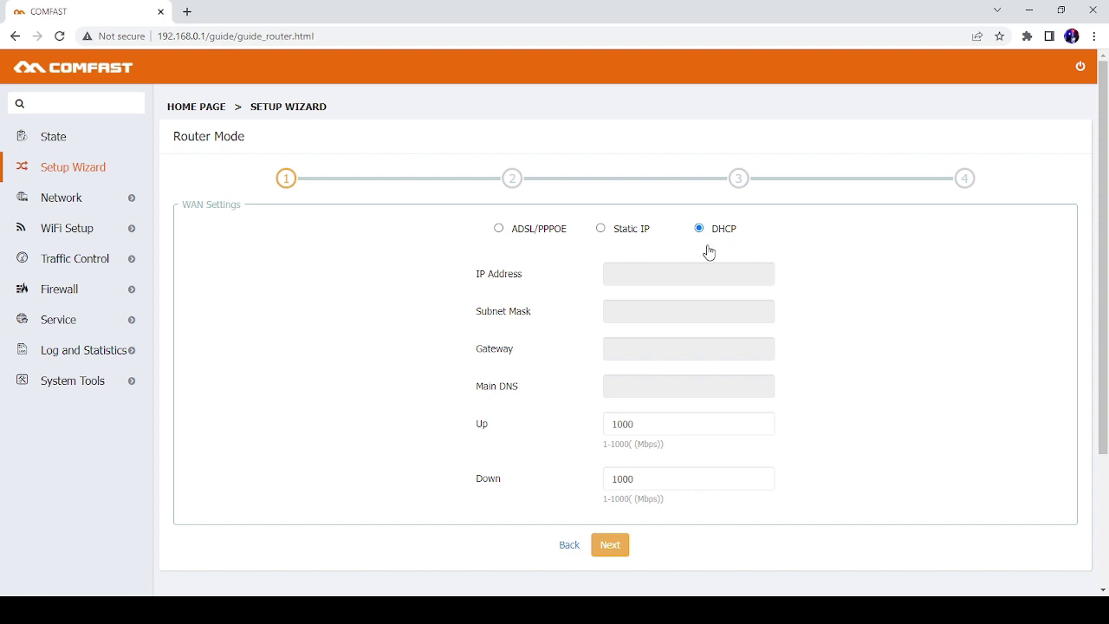
click(611, 544)
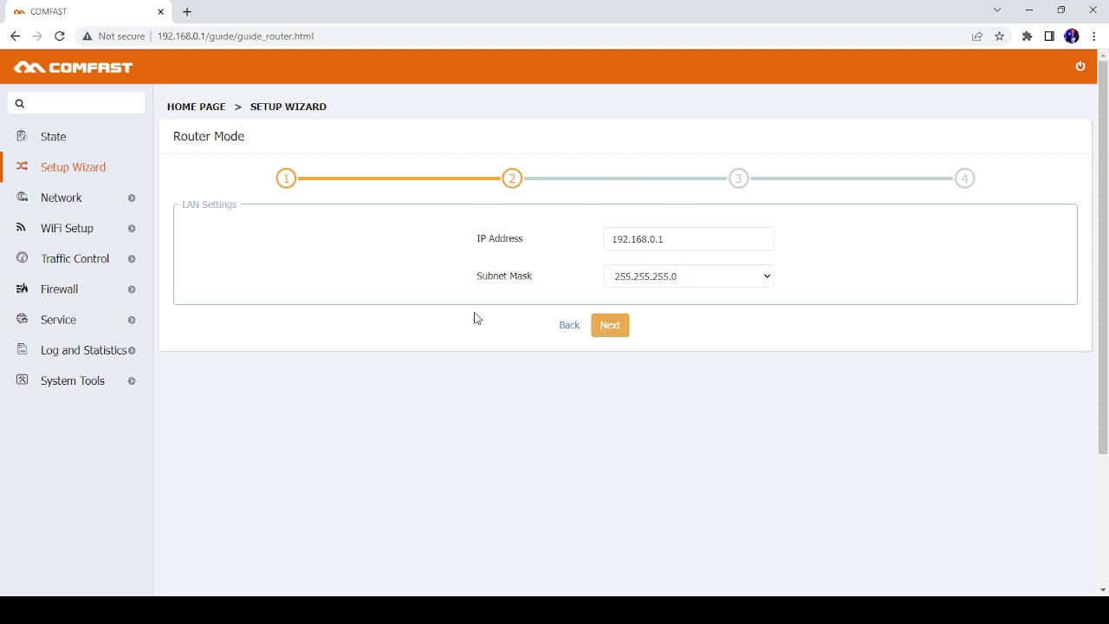
- Keep LAN IP 192.168.0.1 and rename the 2.4G SSID from COMFAST_392E_2G to 'Vlan Pisowifi' with no password
click(612, 327)
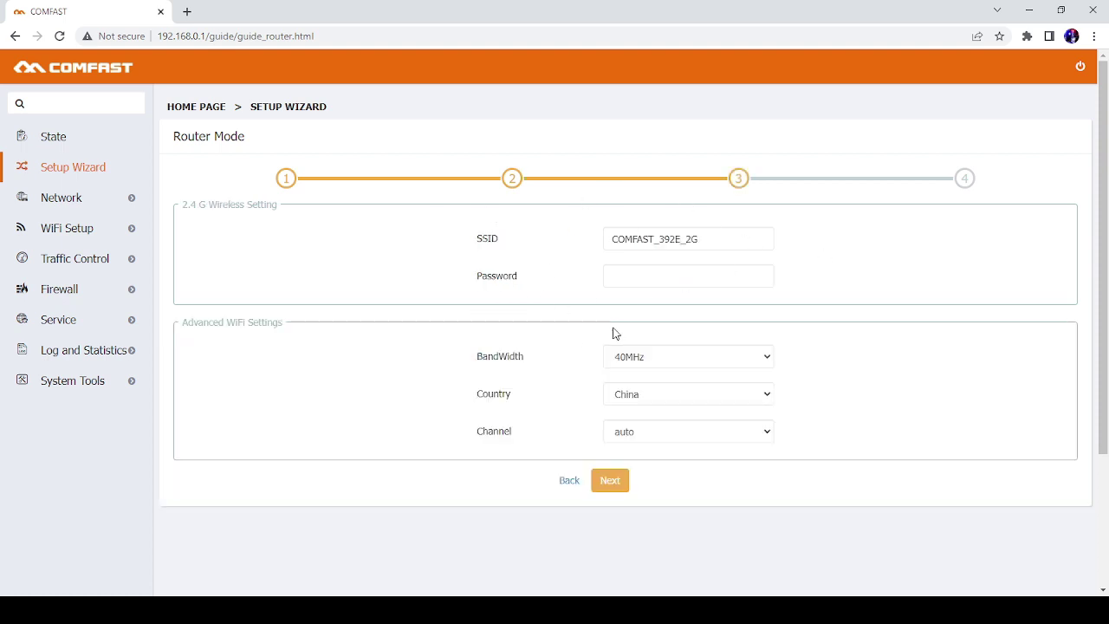
click(722, 238)
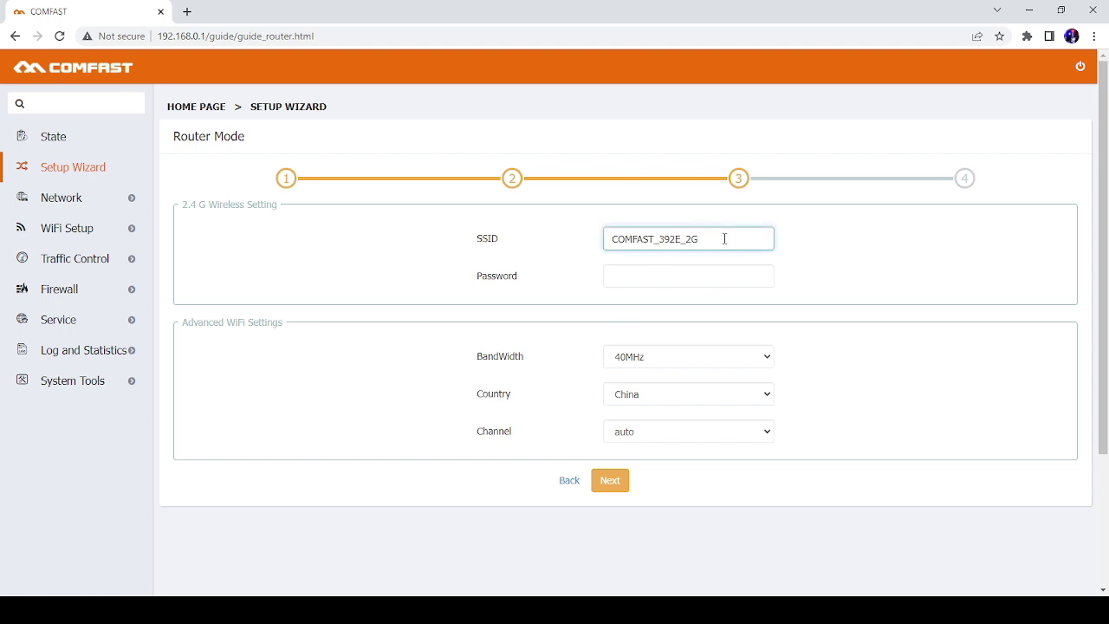
drag(725, 238, 598, 243)
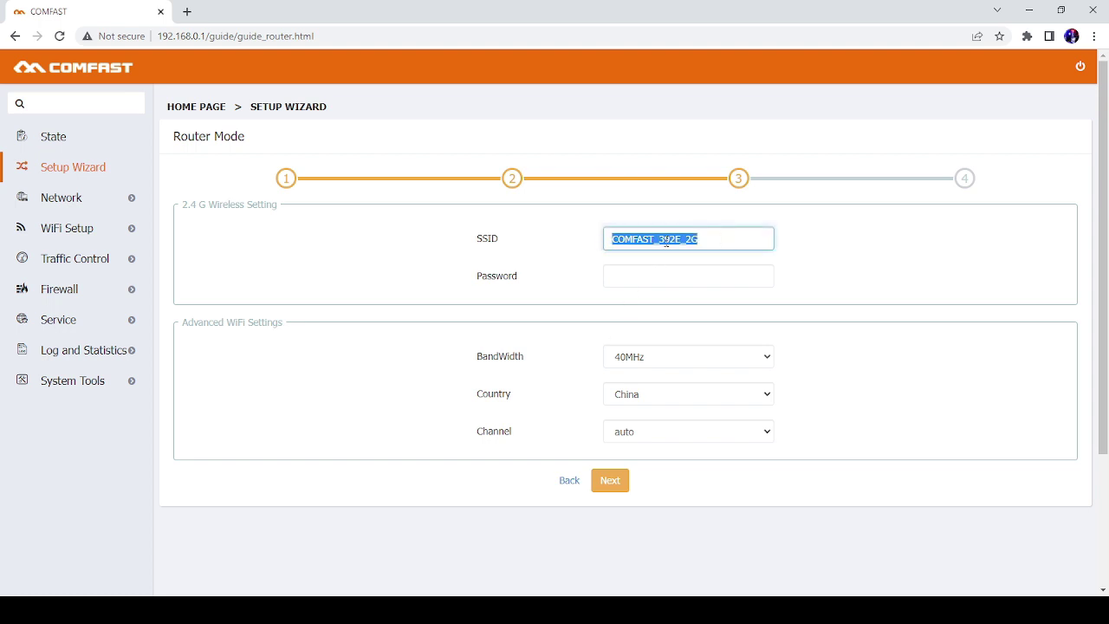
key(BackSpace)
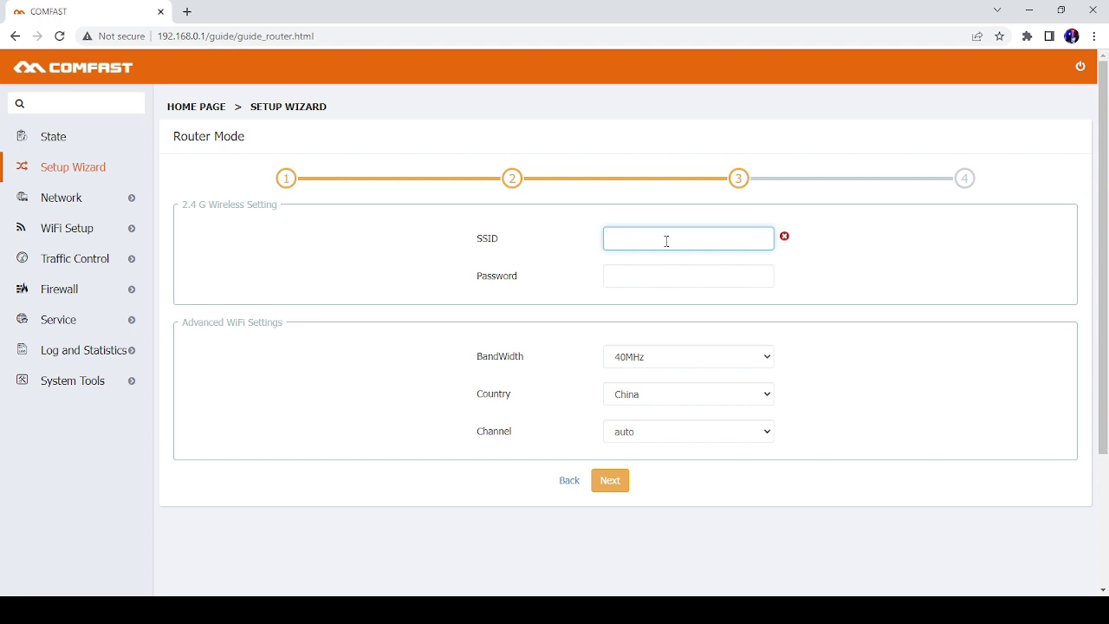
text(Vlan Pisowifi)
click(635, 276)
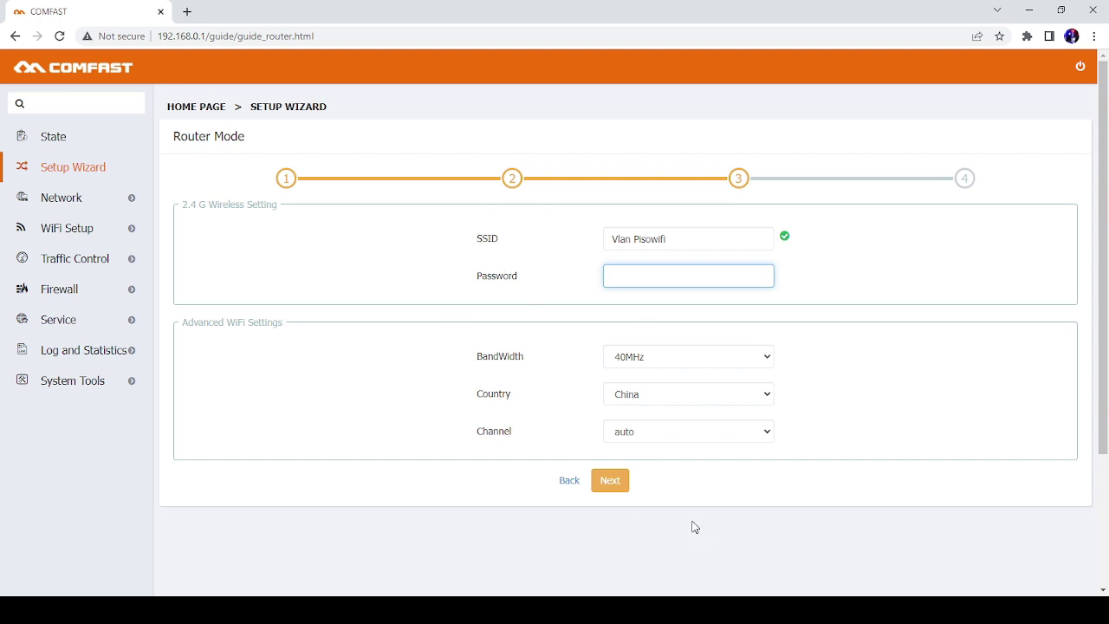
click(611, 484)
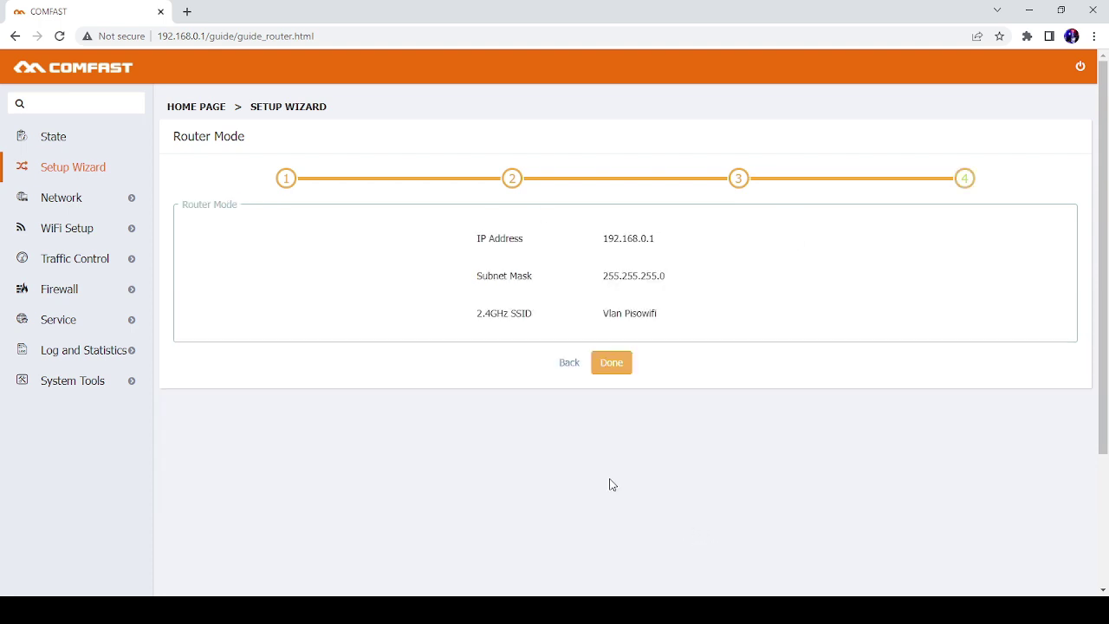
- Apply the wizard with Done and reload the State dashboard showing device CF-N1
click(612, 367)
click(87, 198)
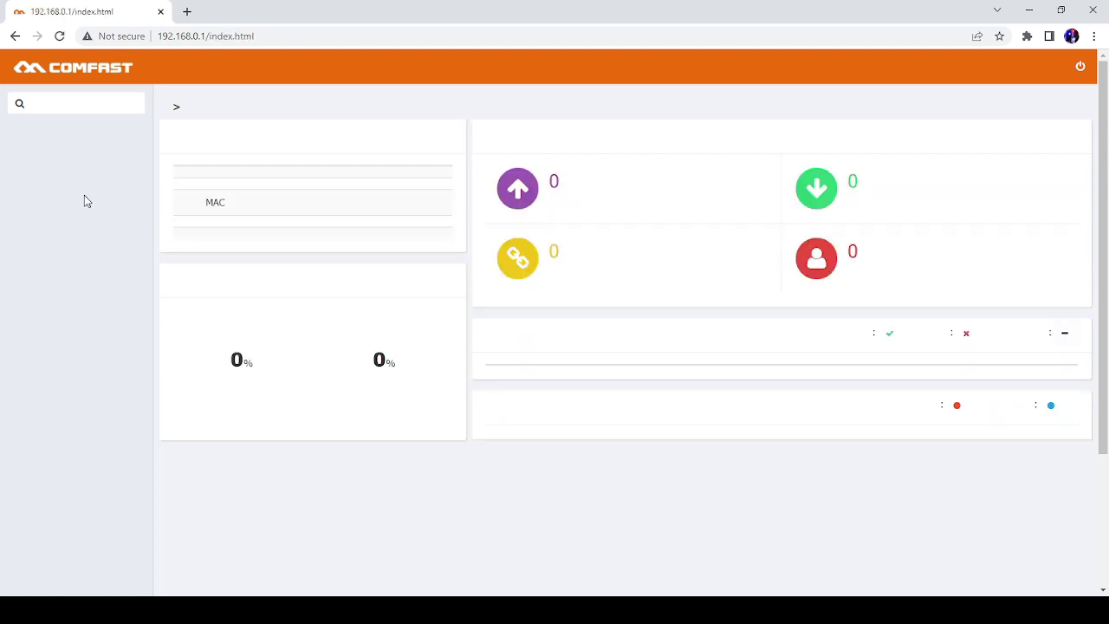
click(61, 37)
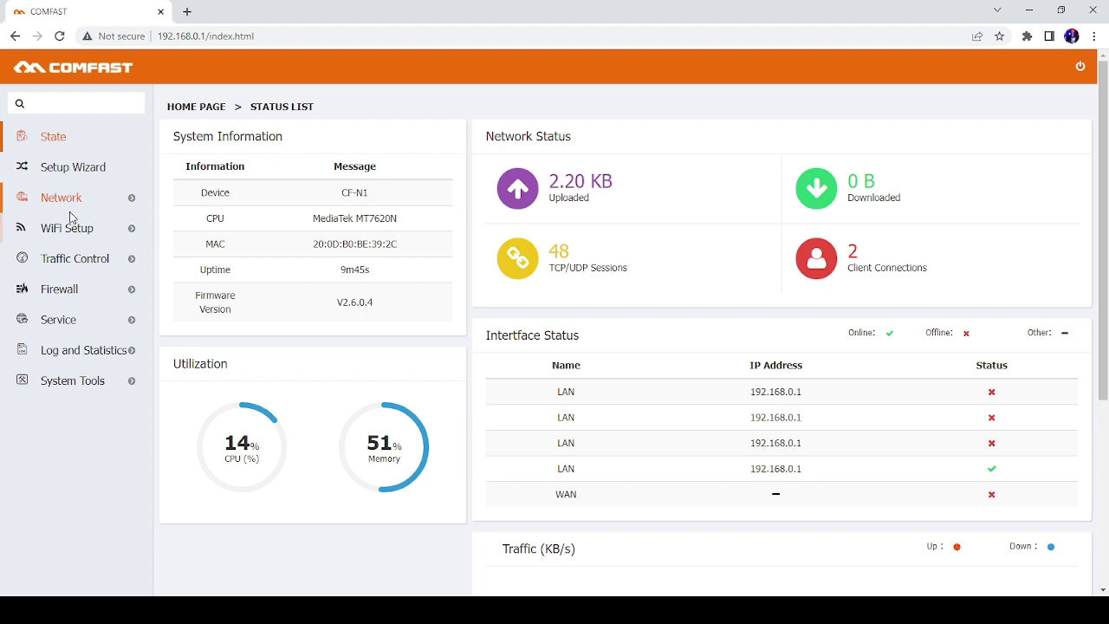
- Revisit the setup wizard's WAN and LAN pages, then go to Network > VLAN Setup
click(84, 178)
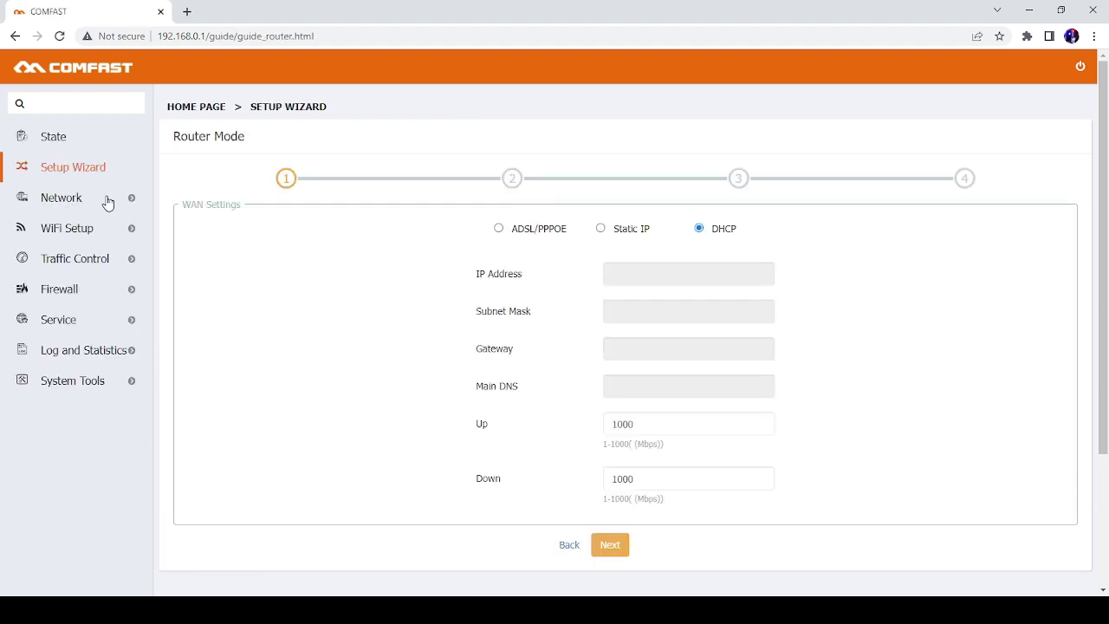
click(610, 544)
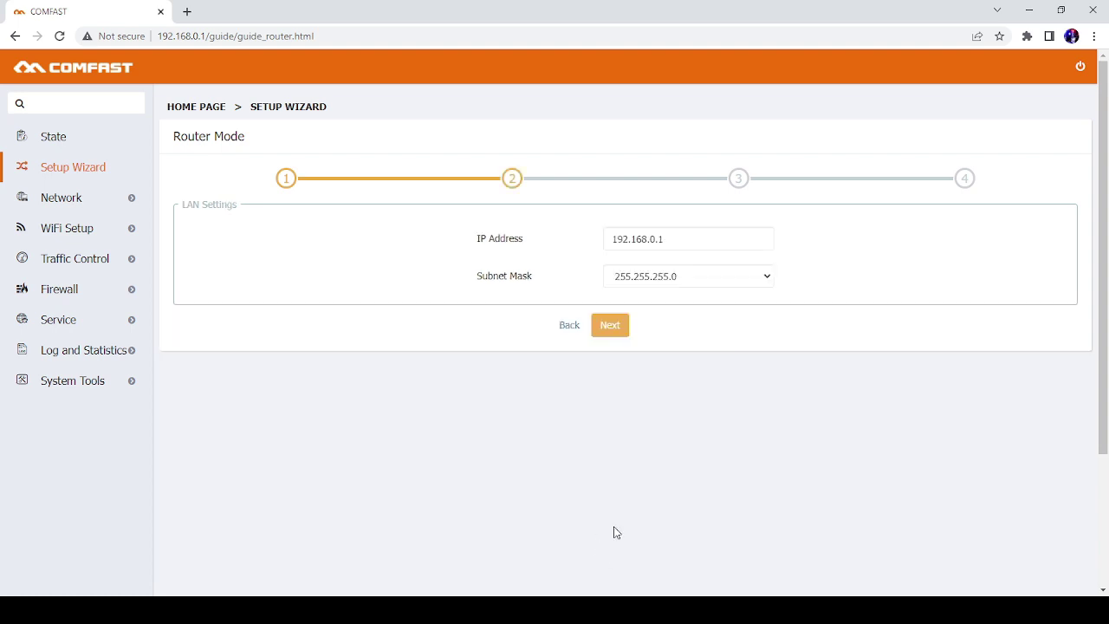
click(608, 325)
click(583, 486)
click(69, 198)
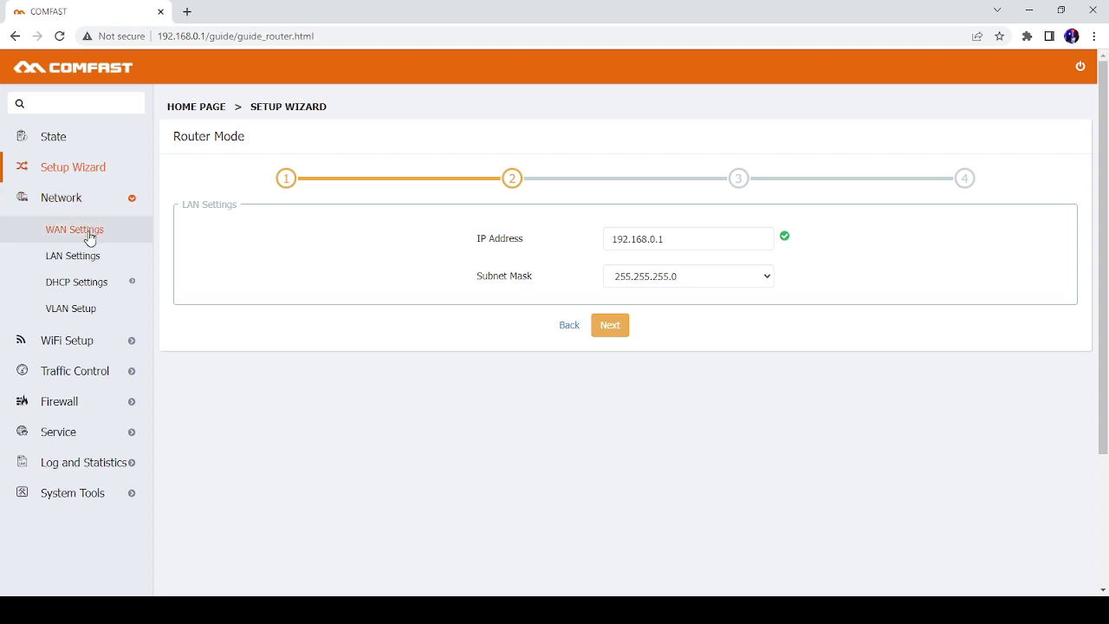
click(93, 317)
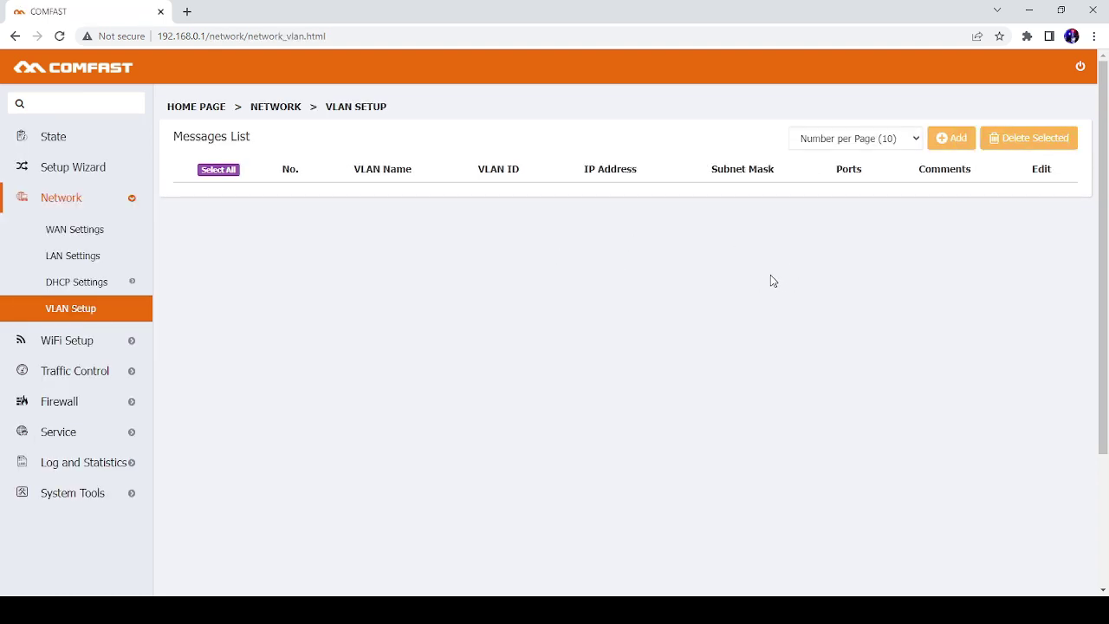
- Add a new VLAN entry and settle its VLAN ID on 13 after trying 18 and 88
click(953, 143)
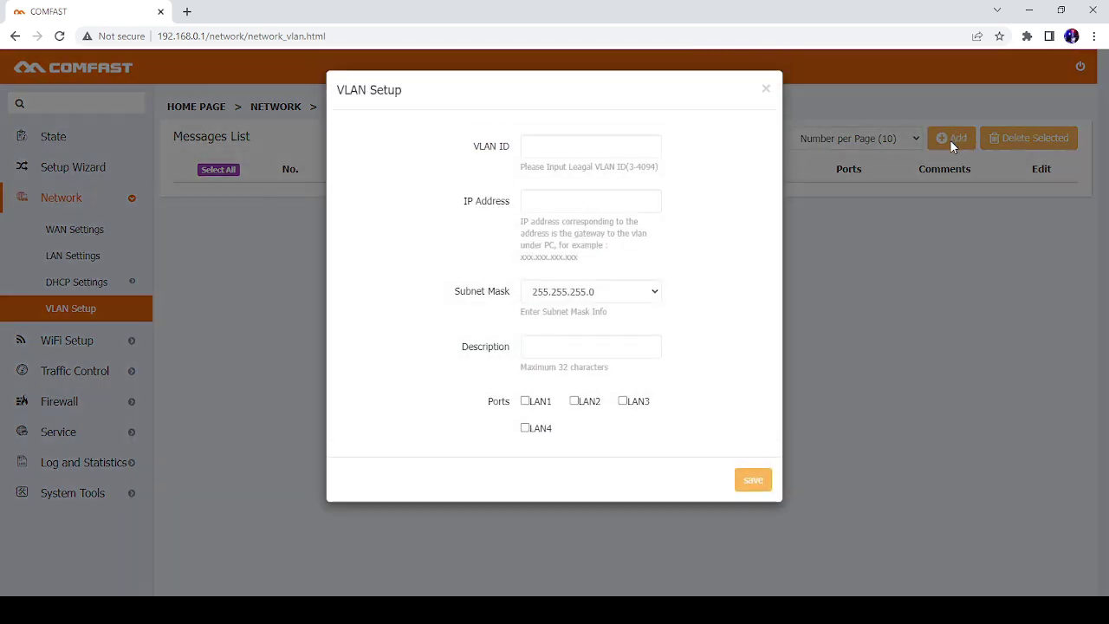
click(577, 145)
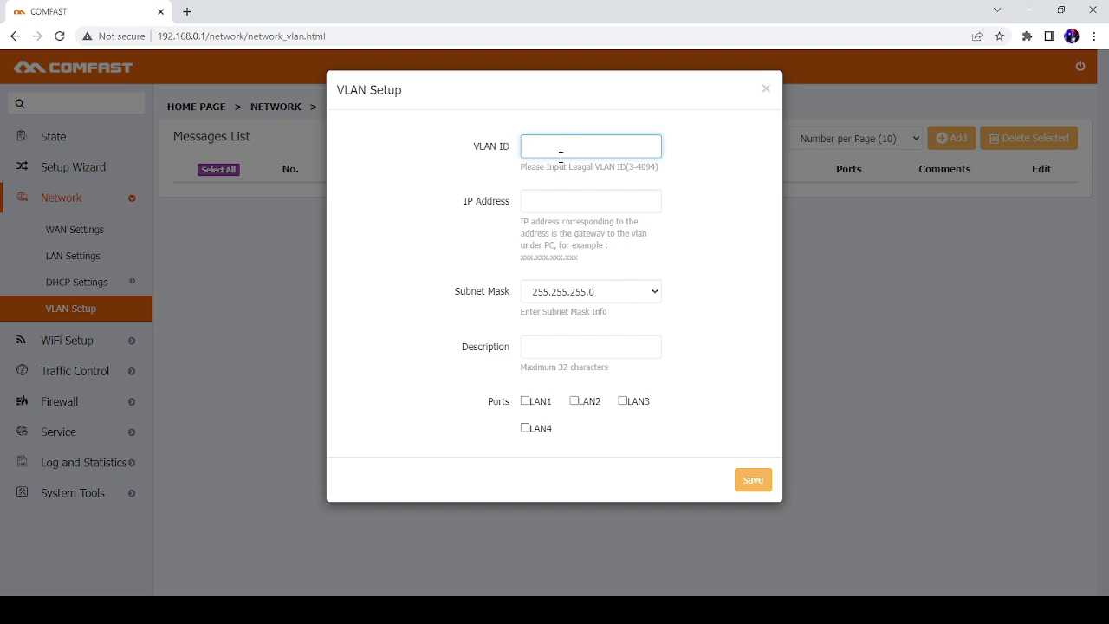
text(13)
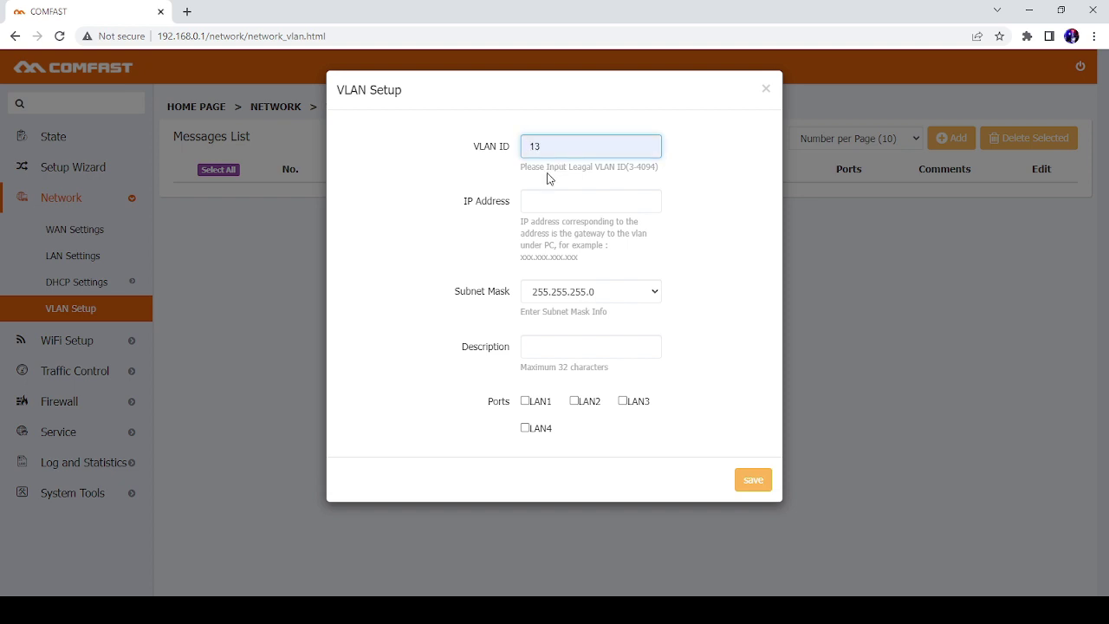
drag(566, 149, 500, 158)
text(18)
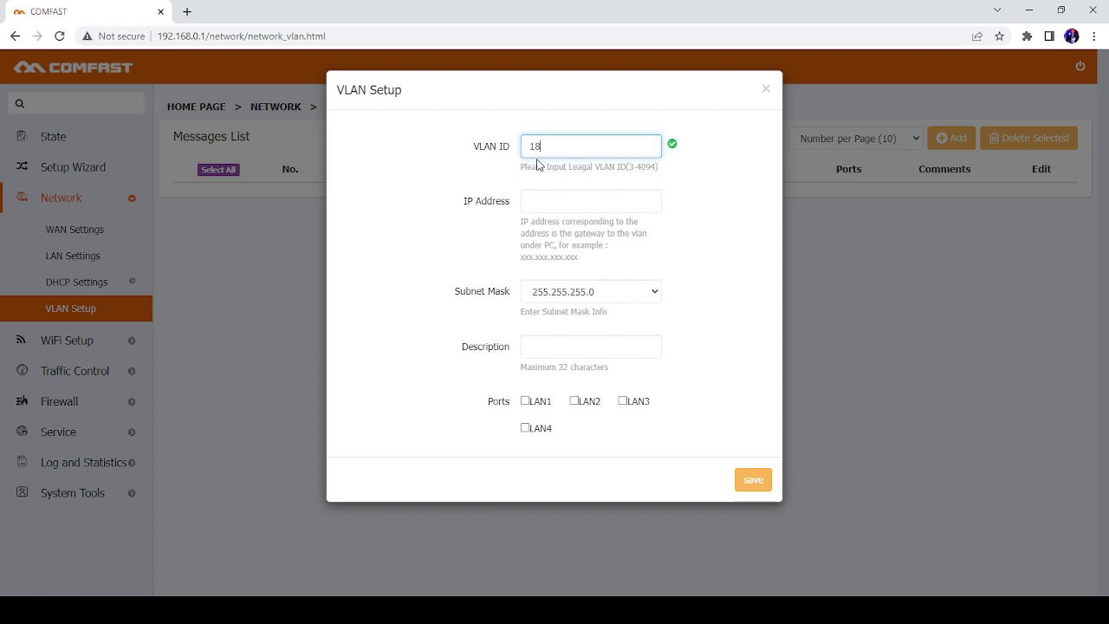
drag(544, 148, 522, 148)
text(88)
click(741, 234)
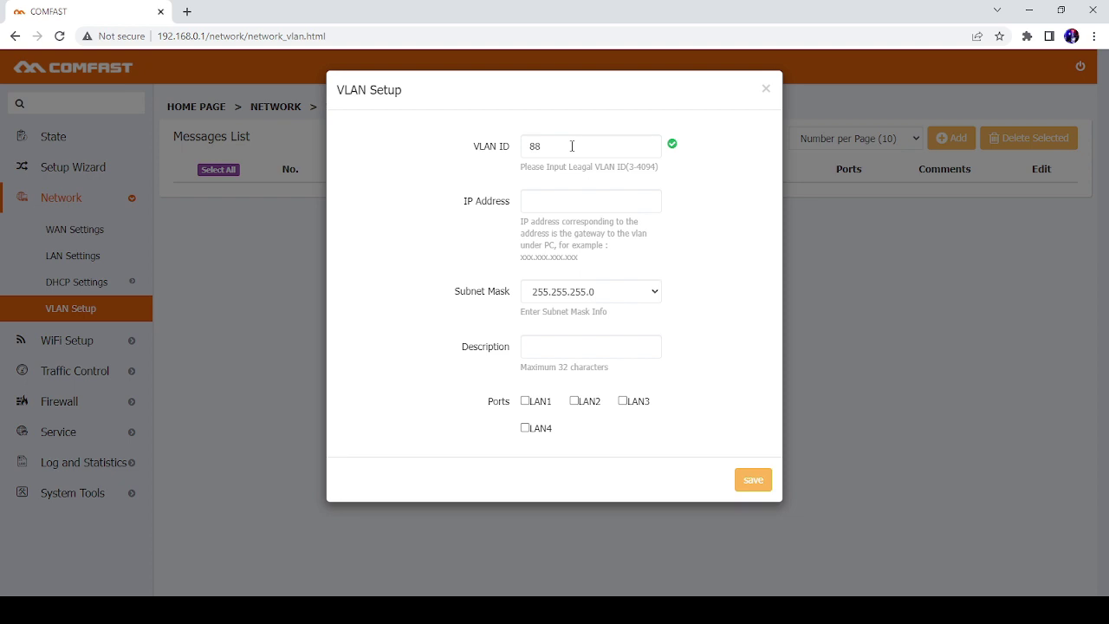
click(571, 146)
drag(571, 146, 526, 148)
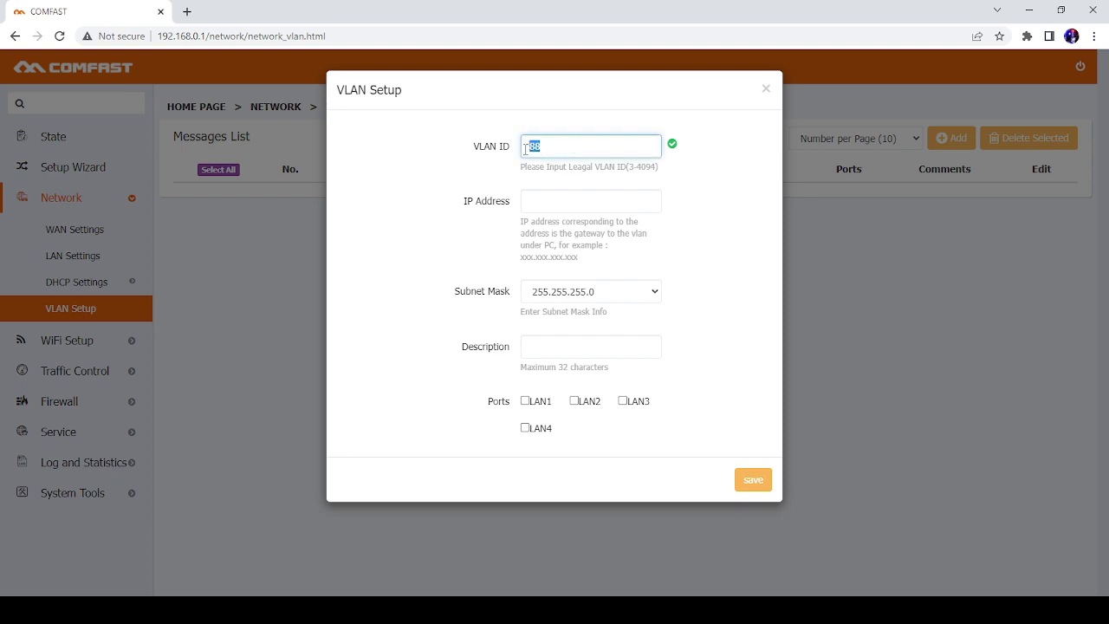
text(13)
click(704, 219)
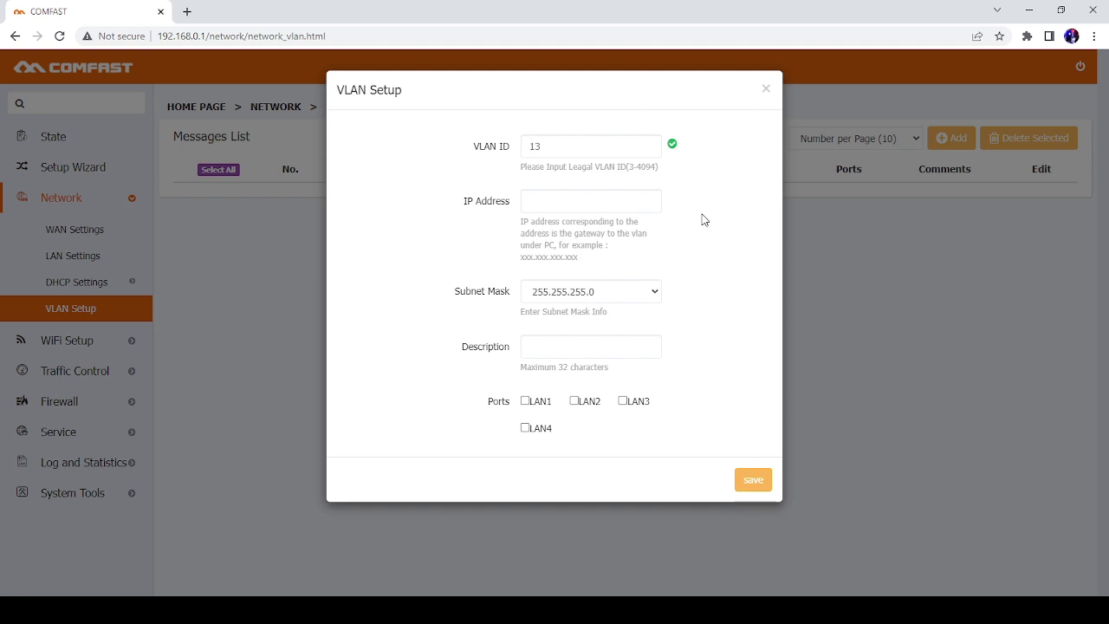
- Give the VLAN IP address 192.168.0.123 and assign ports LAN1 through LAN4
click(556, 200)
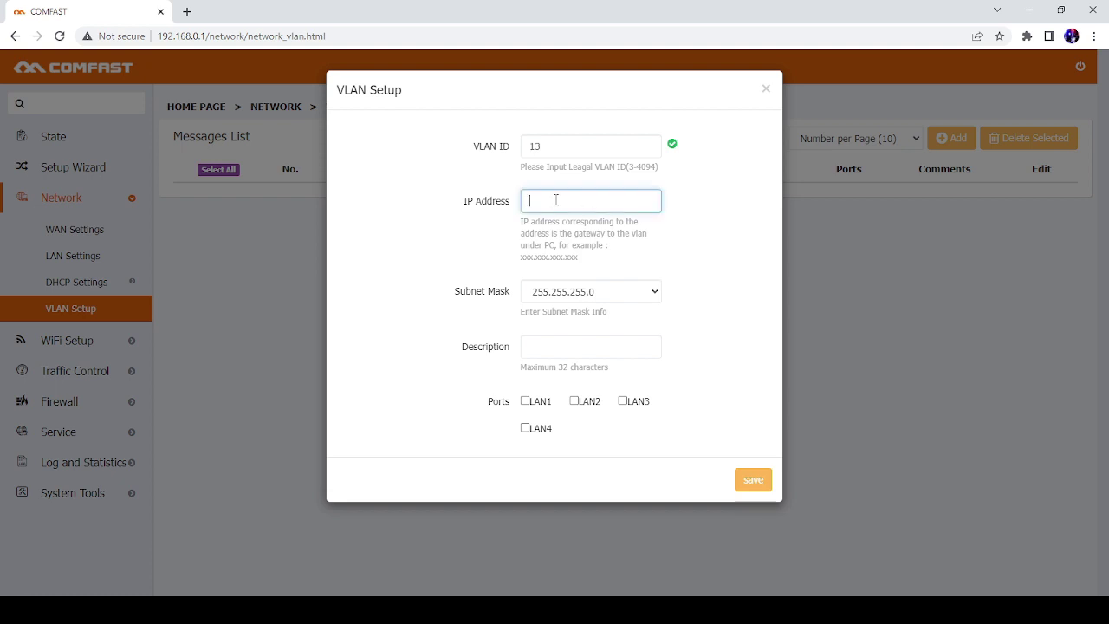
text(19)
text(168.0.123)
click(741, 293)
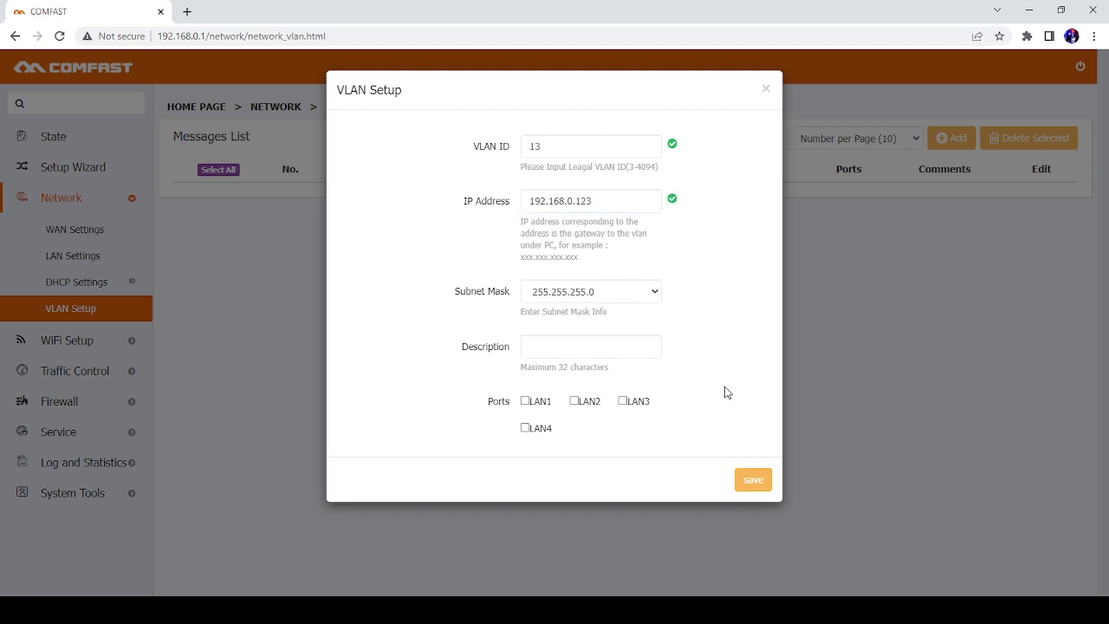
click(525, 403)
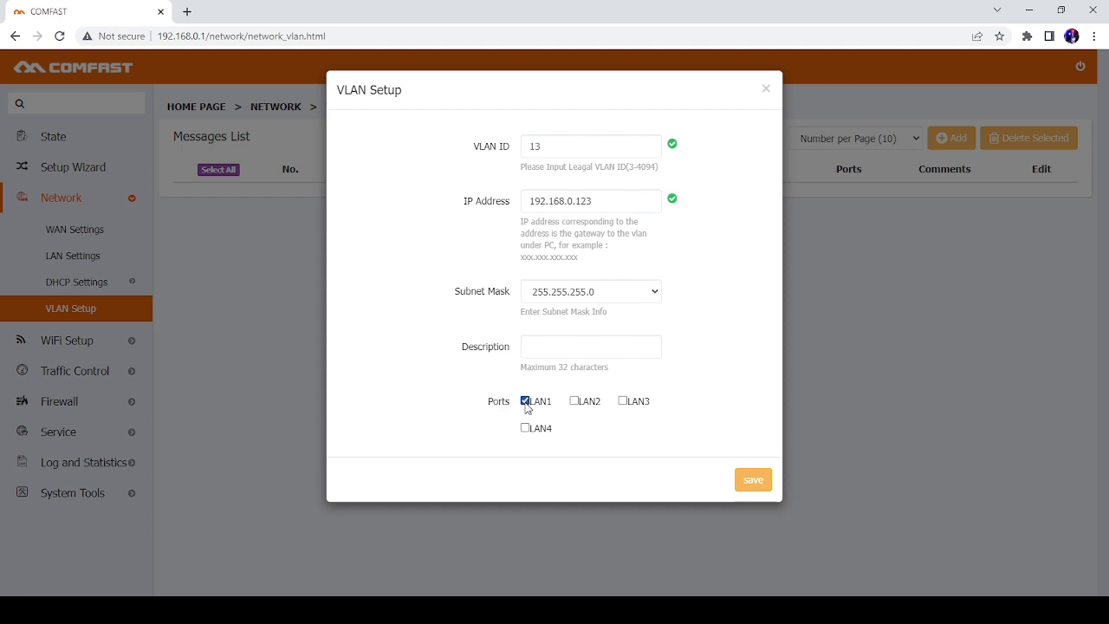
click(576, 403)
click(627, 403)
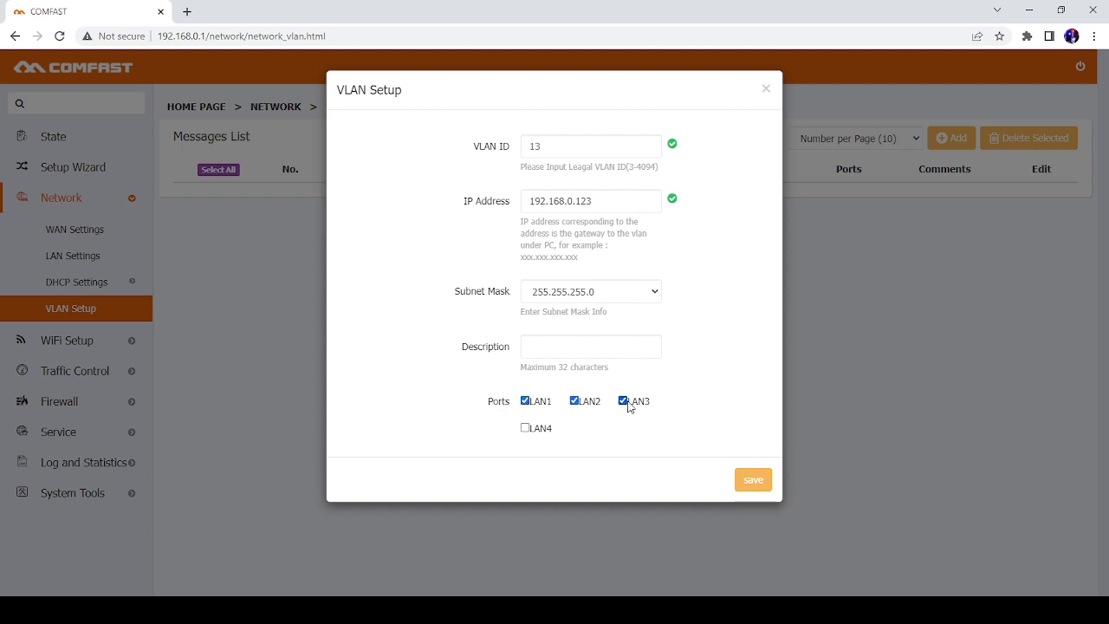
click(528, 429)
- After the save fails with a LAN-conflict error, change the IP to 192.168.10.123
click(754, 482)
click(759, 488)
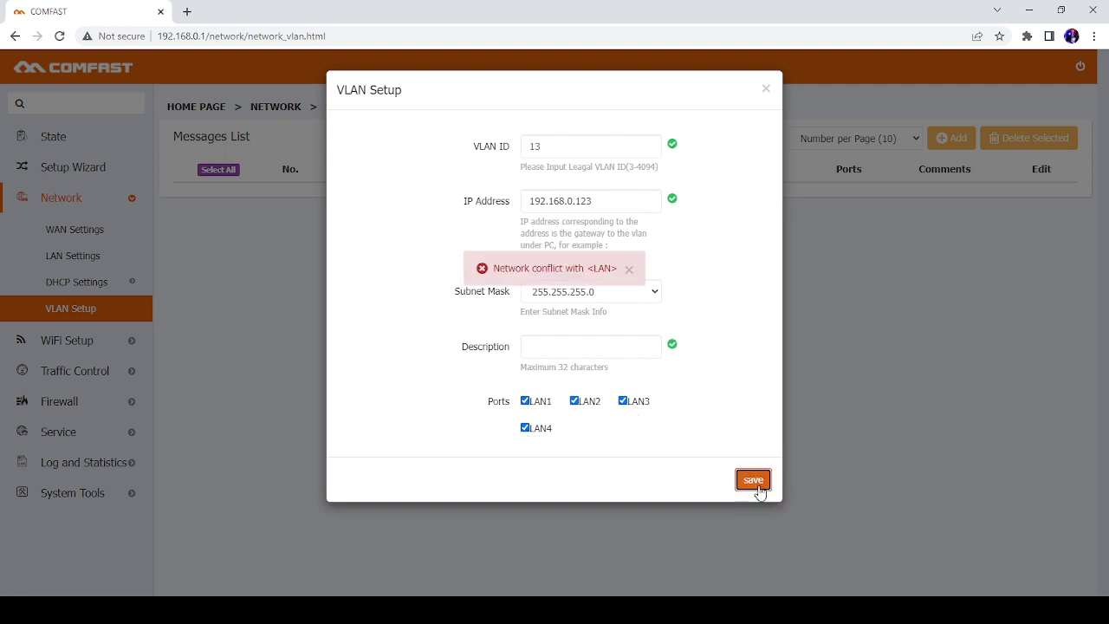
click(602, 200)
double_click(583, 200)
click(571, 201)
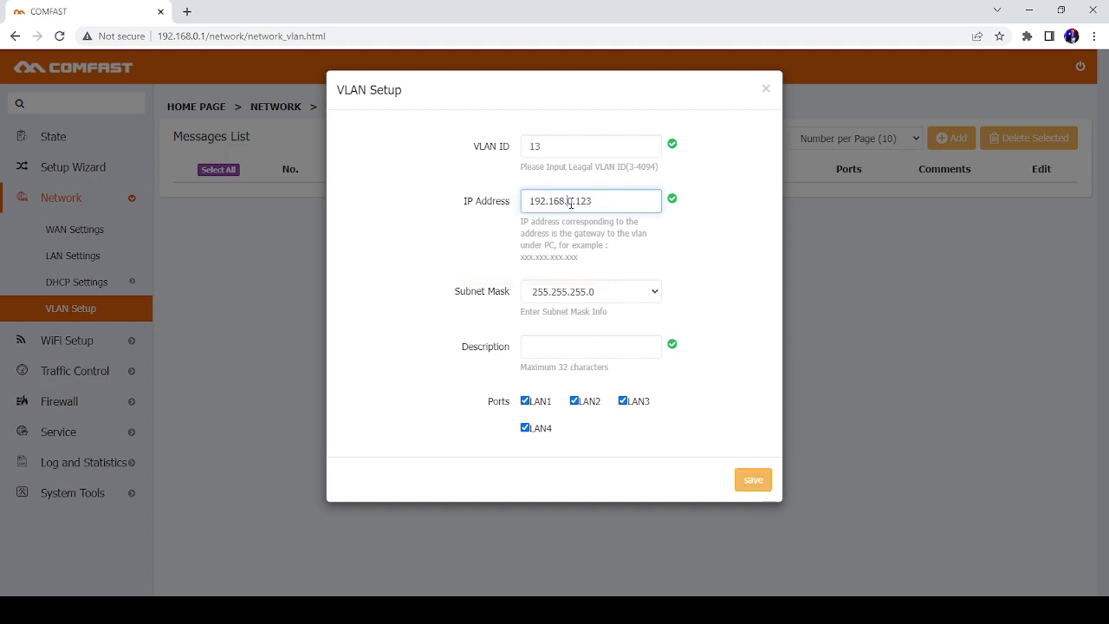
text(1)
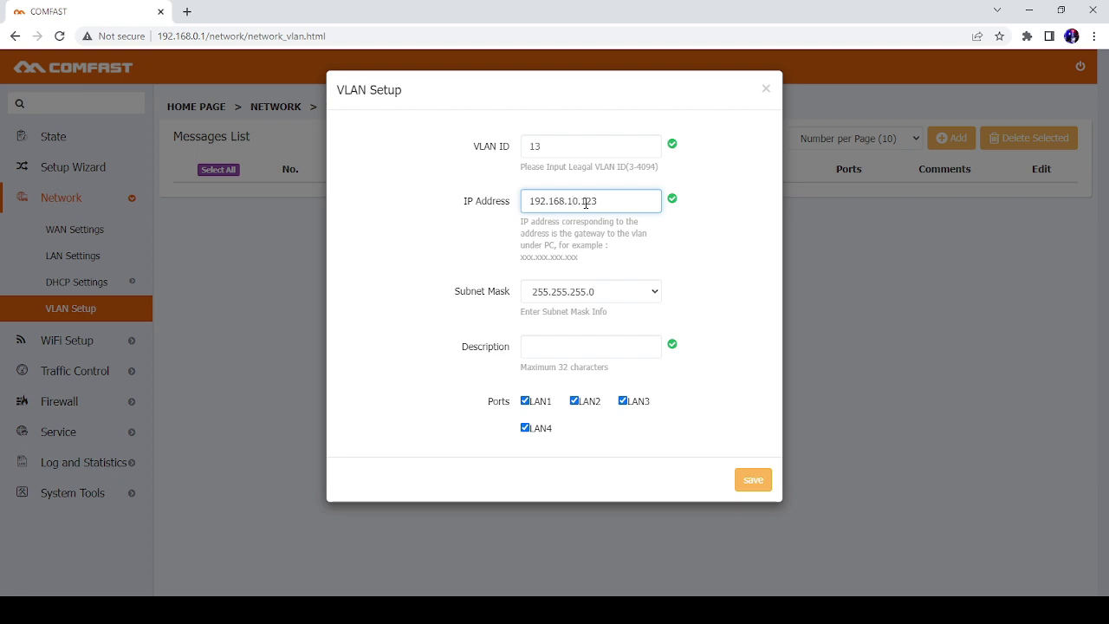
click(639, 227)
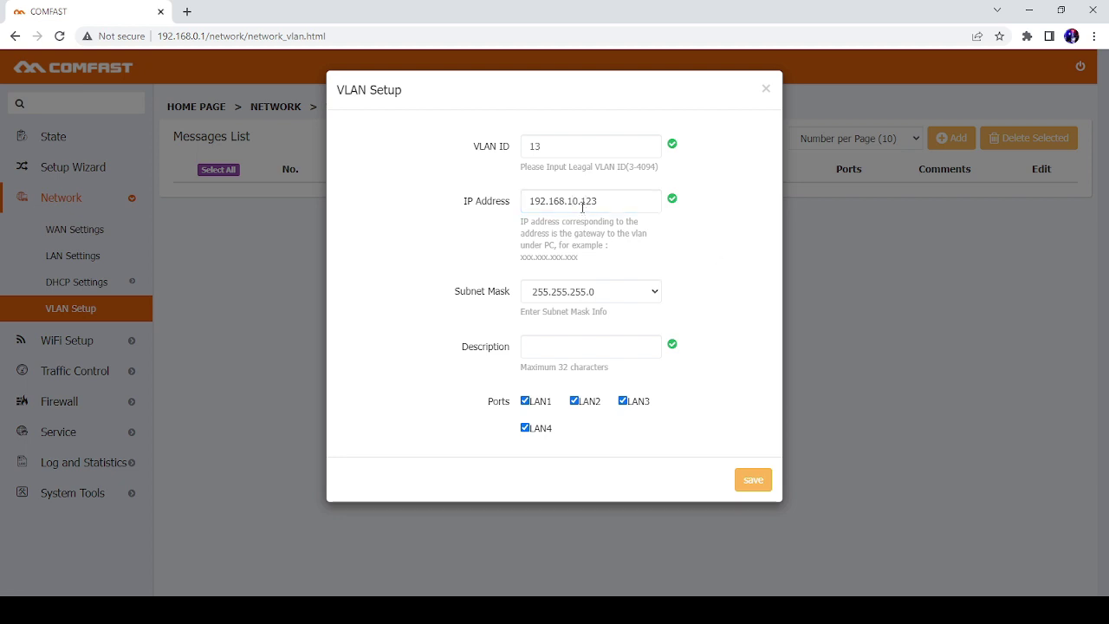
- Save VLAN1 (ID 13, 192.168.10.123, LAN1–LAN4) and go to Network > WAN Settings
click(755, 482)
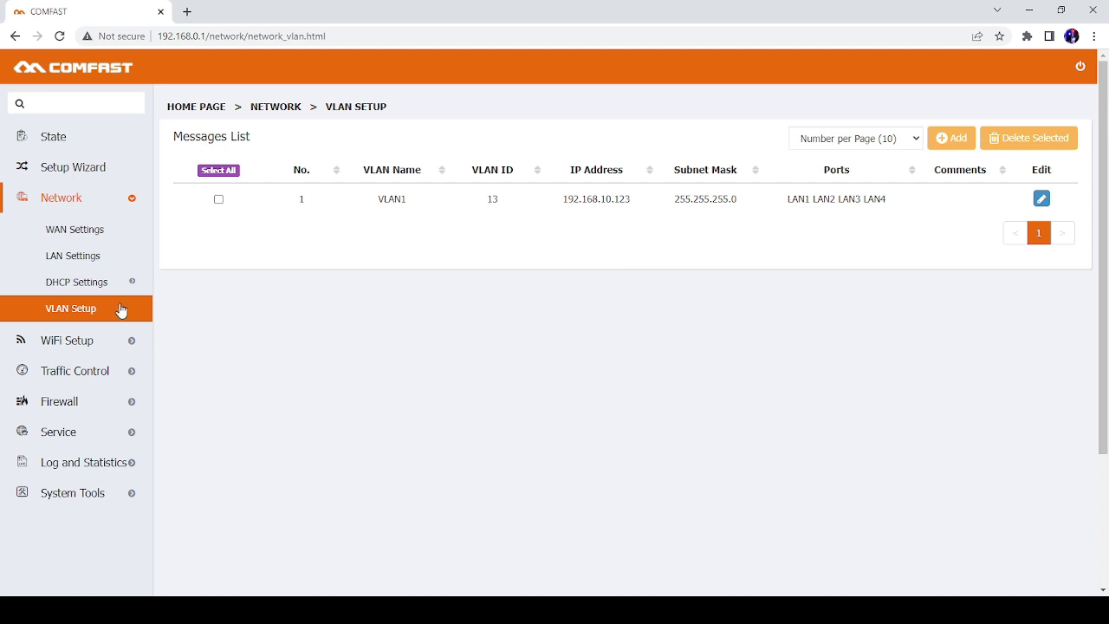
click(83, 238)
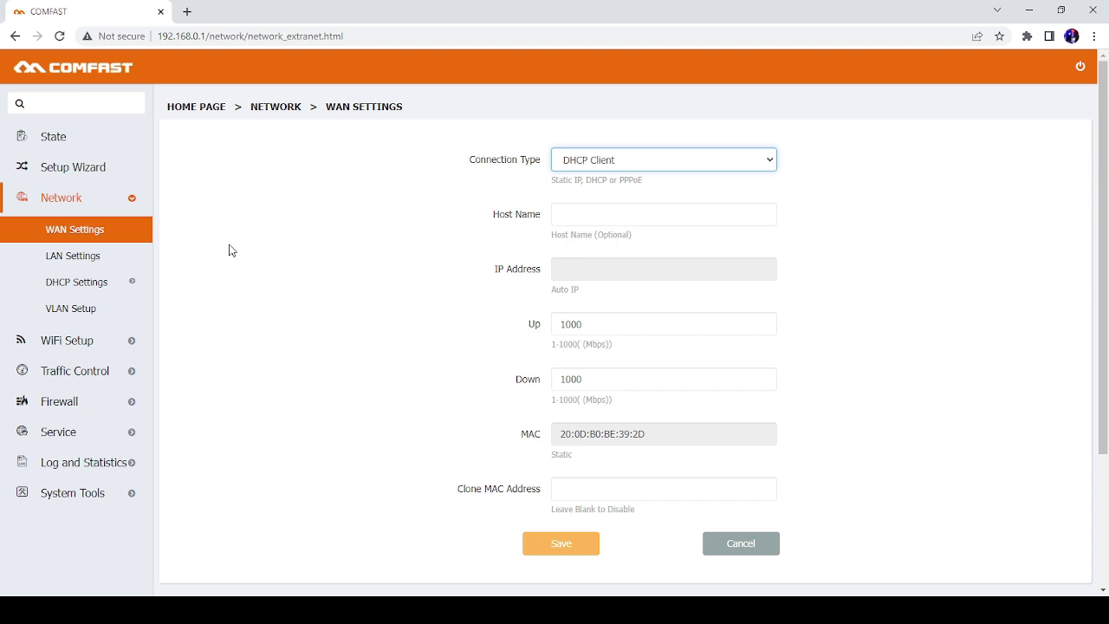
- Go to LAN Settings > DHCP Settings > DHCP Service and inspect the LAN's DHCP mode dropdown
click(88, 262)
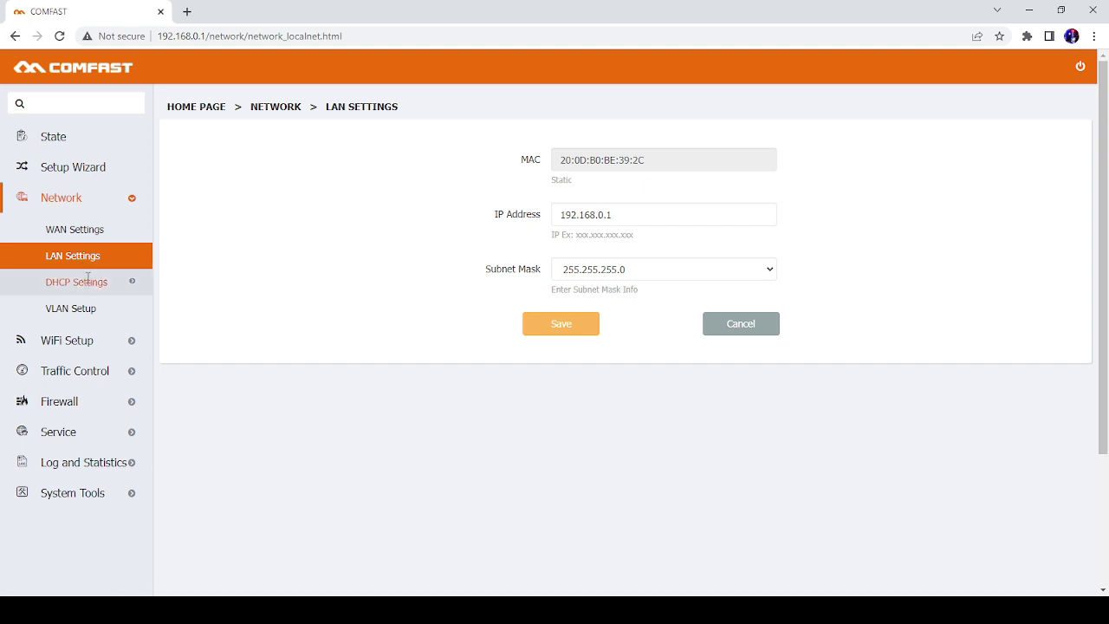
click(90, 279)
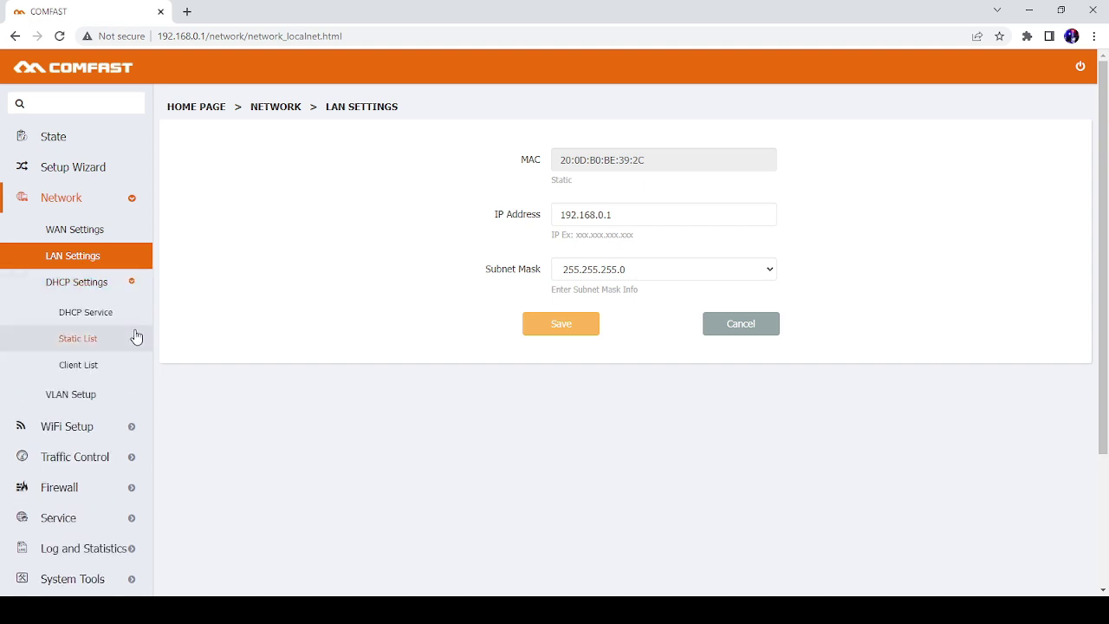
click(105, 320)
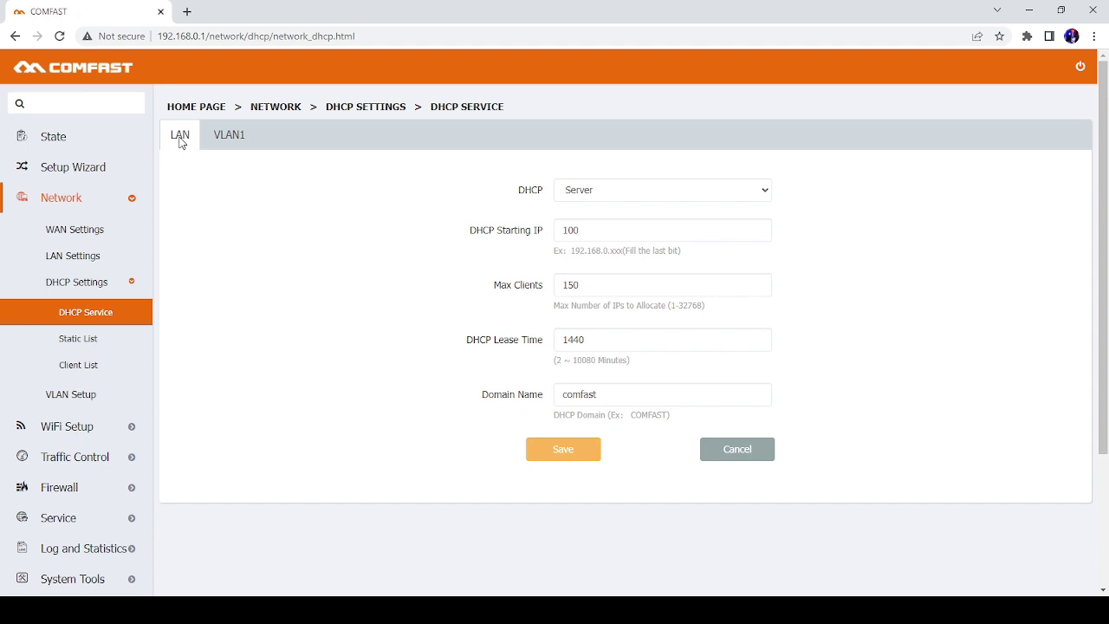
click(607, 194)
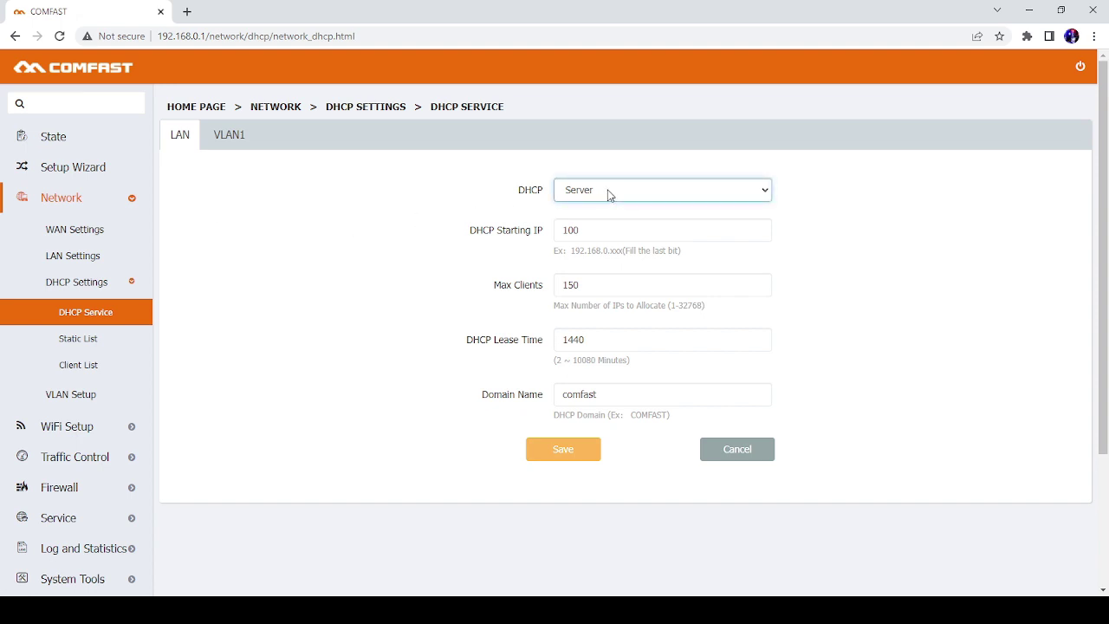
click(364, 206)
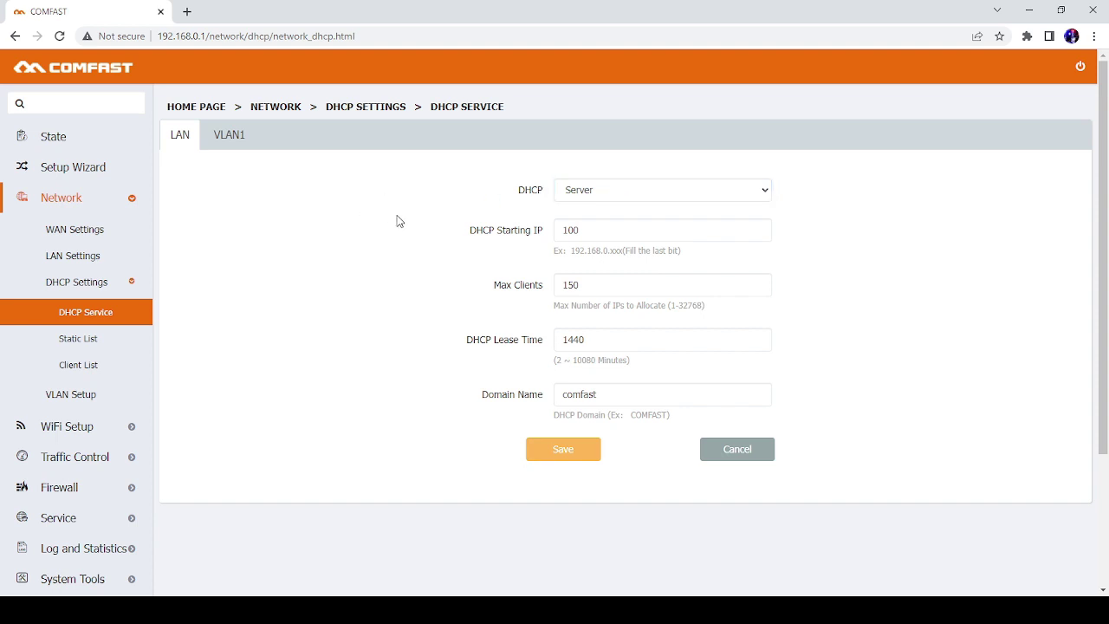
click(606, 195)
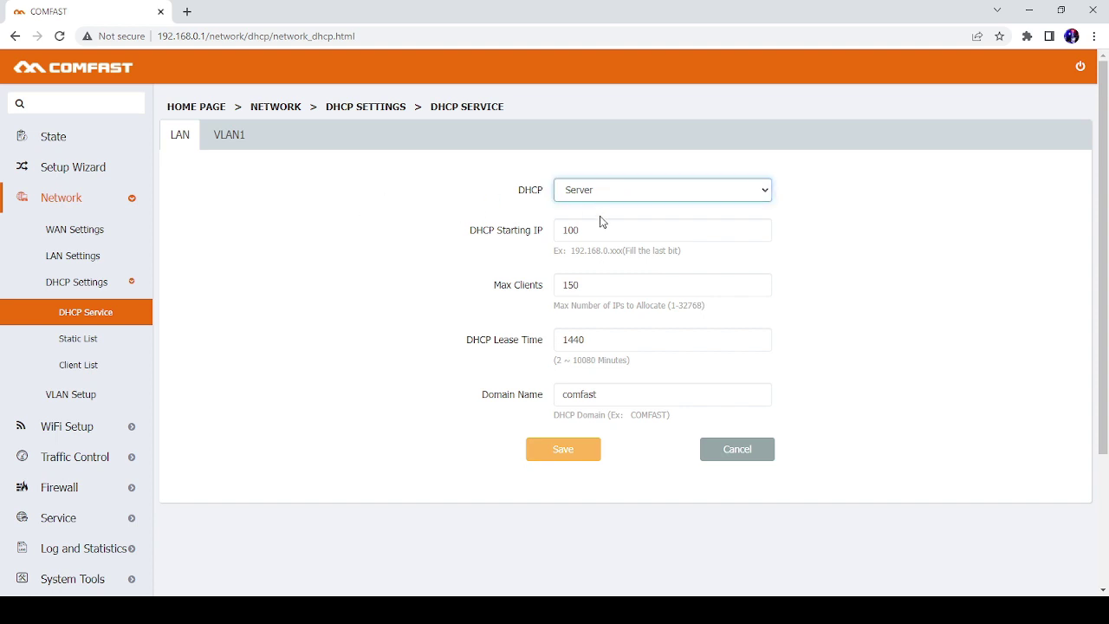
click(349, 214)
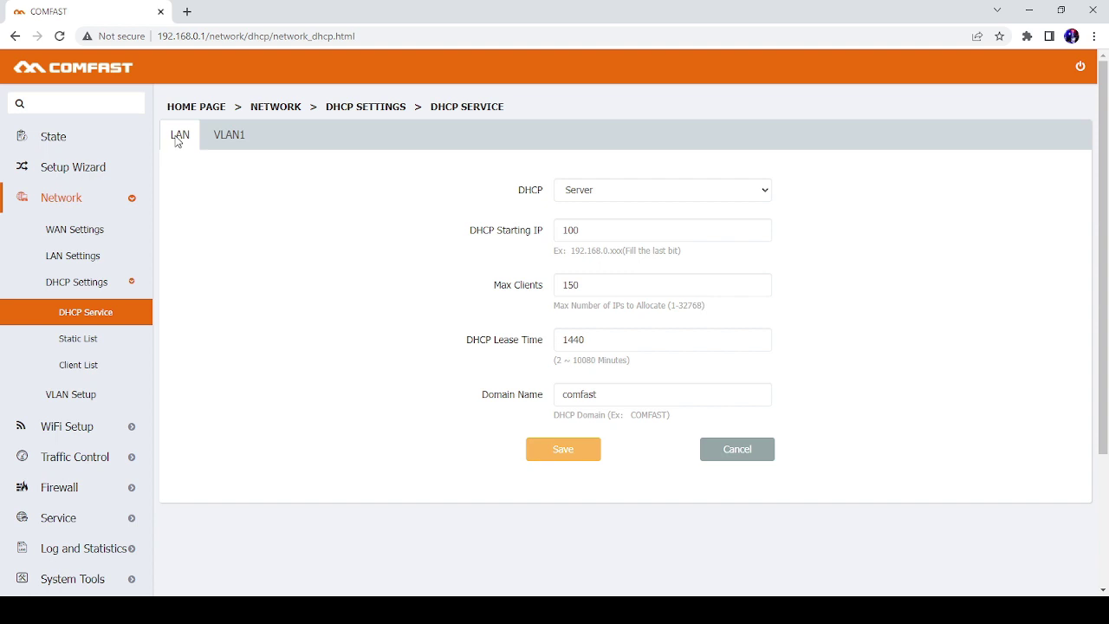
- Set VLAN1's DHCP mode to Disabled and save it
click(231, 137)
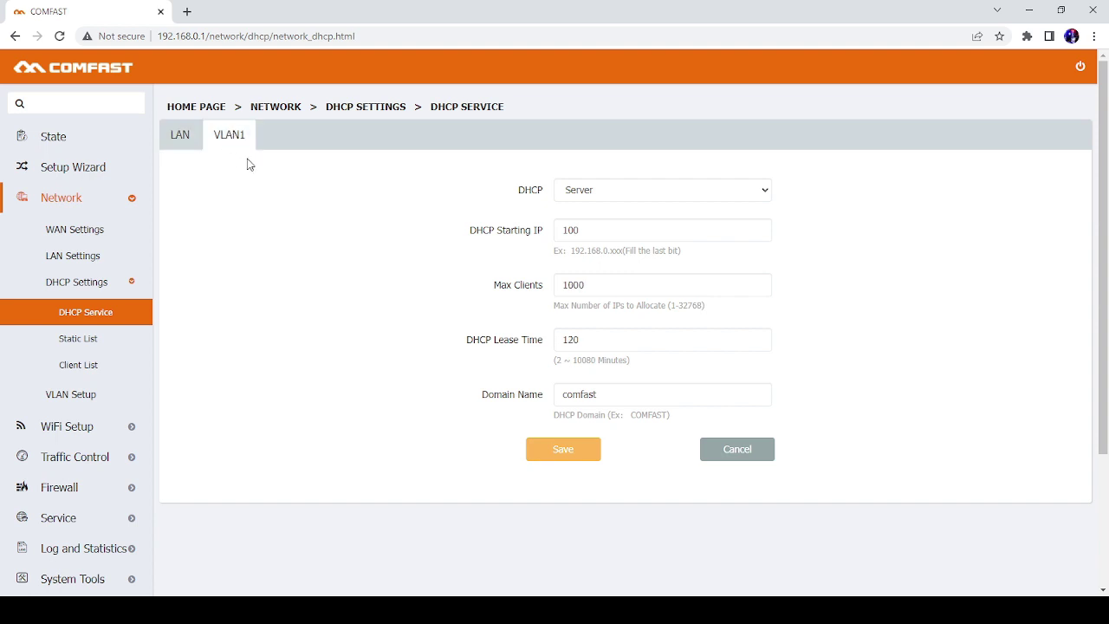
click(613, 193)
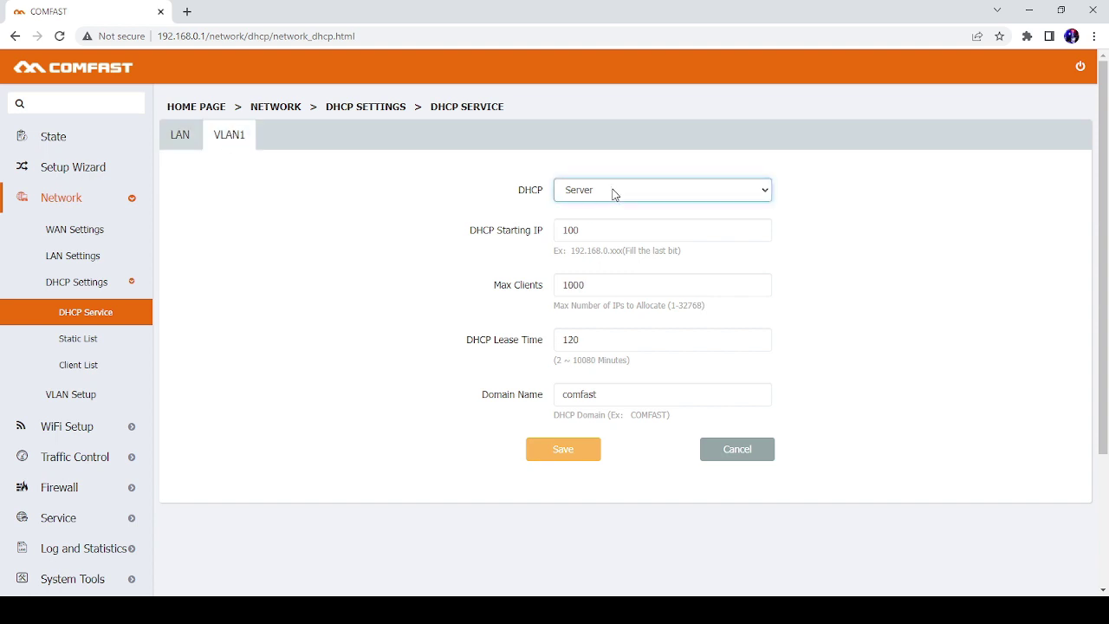
key(Down)
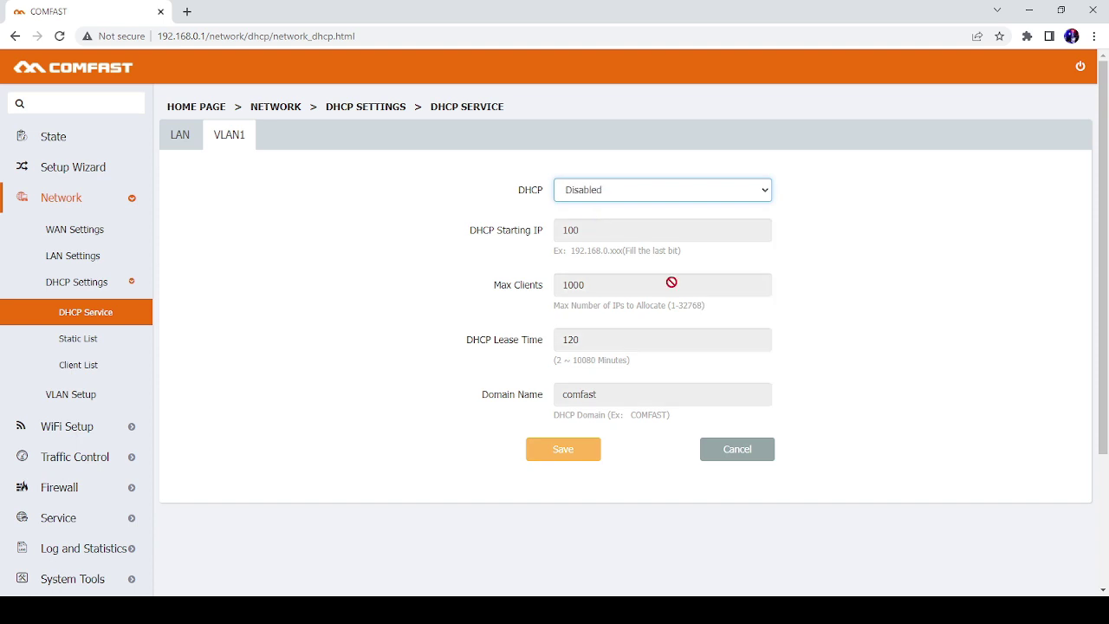
click(574, 454)
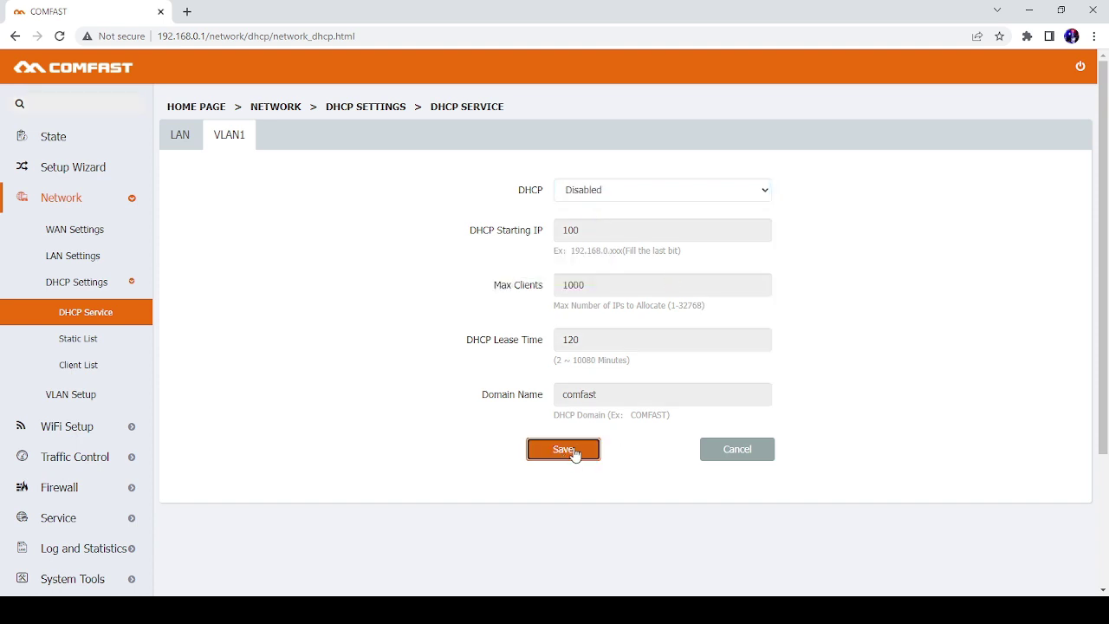
- Review the LAN and VLAN1 DHCP tabs, then expand WiFi Setup in the sidebar
click(184, 149)
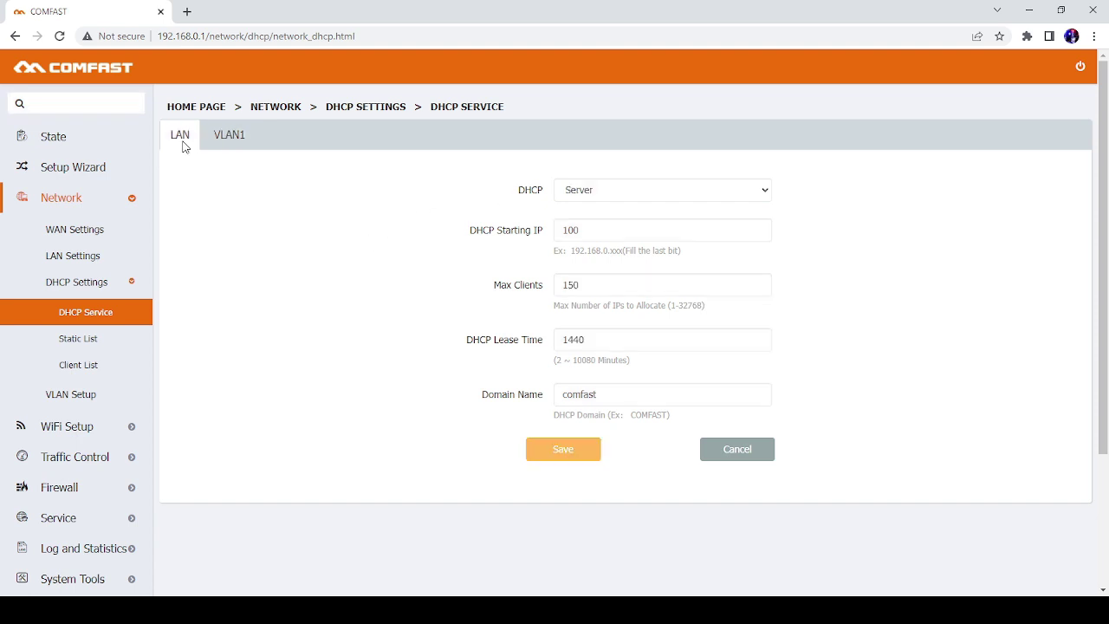
click(601, 196)
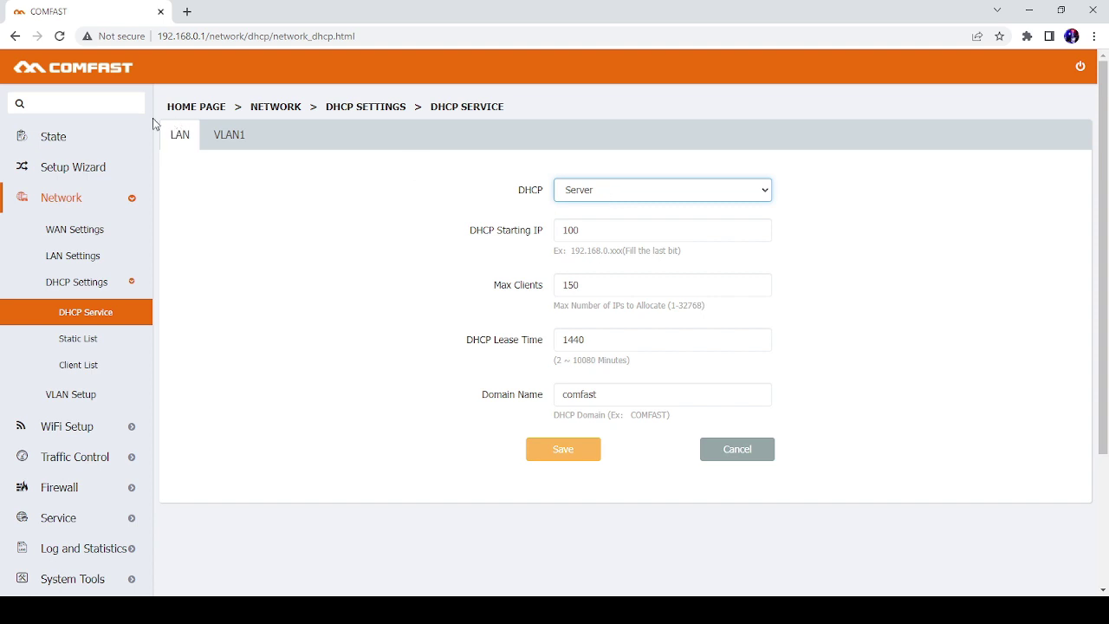
click(217, 135)
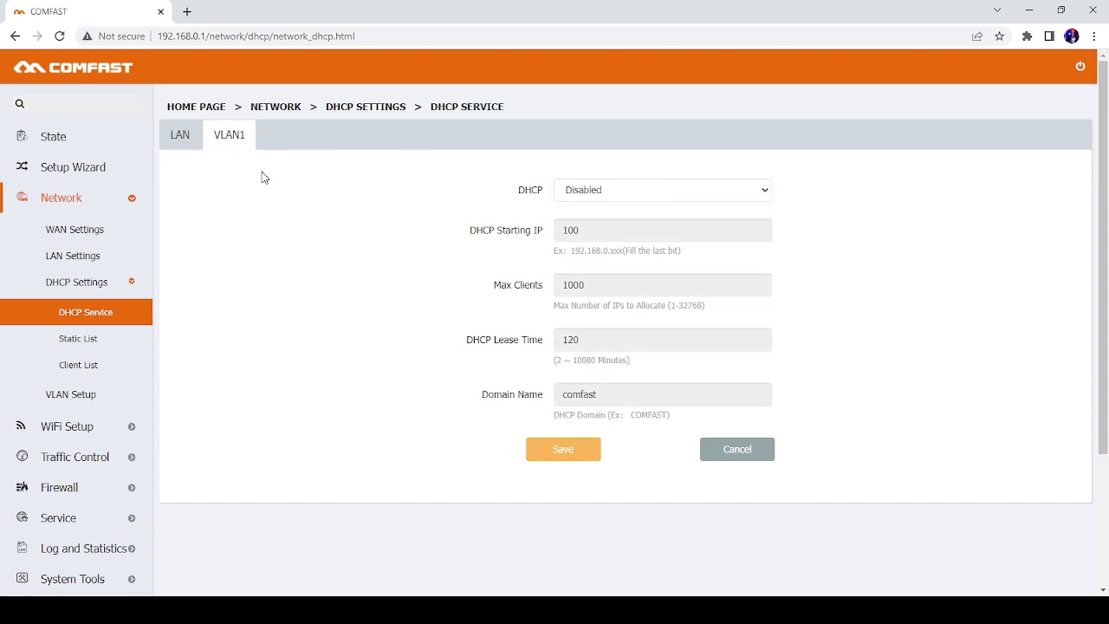
click(178, 144)
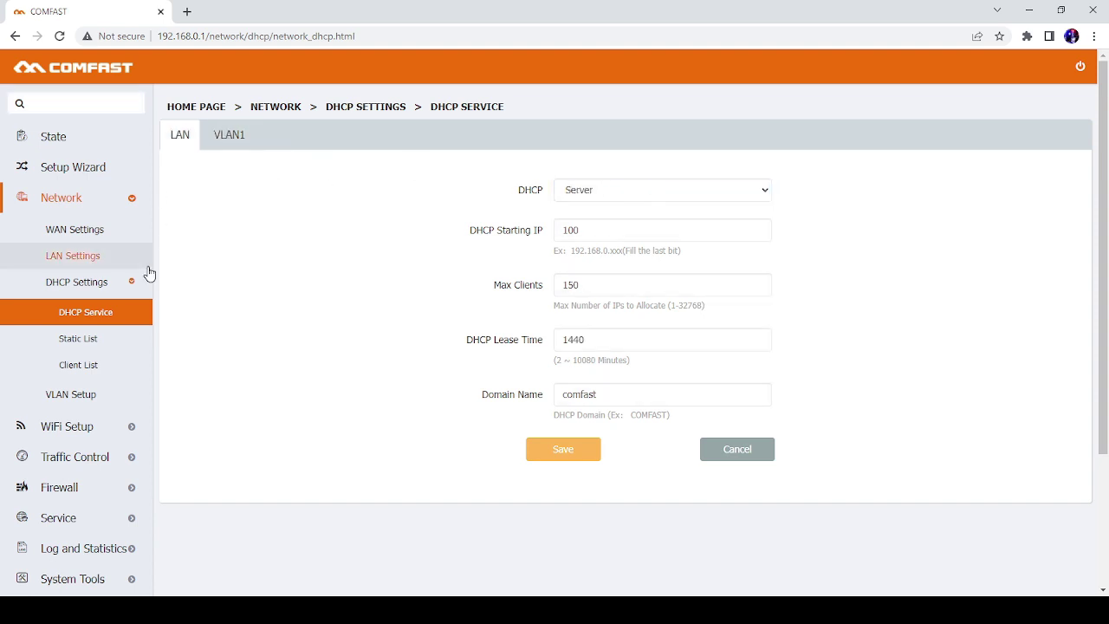
scroll(106, 269, down, 1)
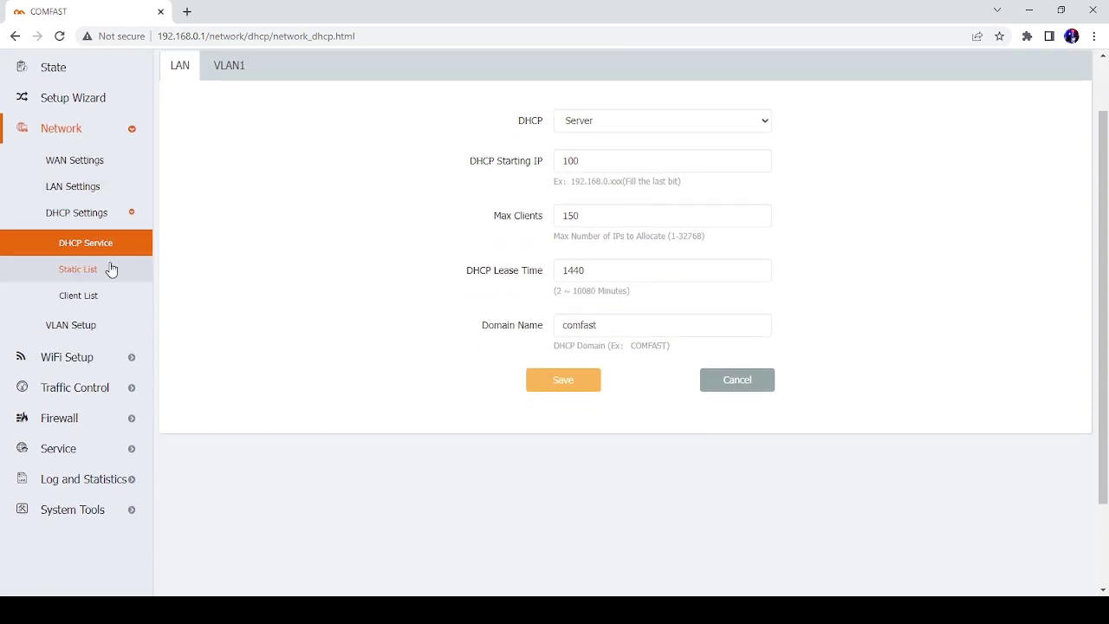
scroll(110, 269, down, 1)
click(100, 287)
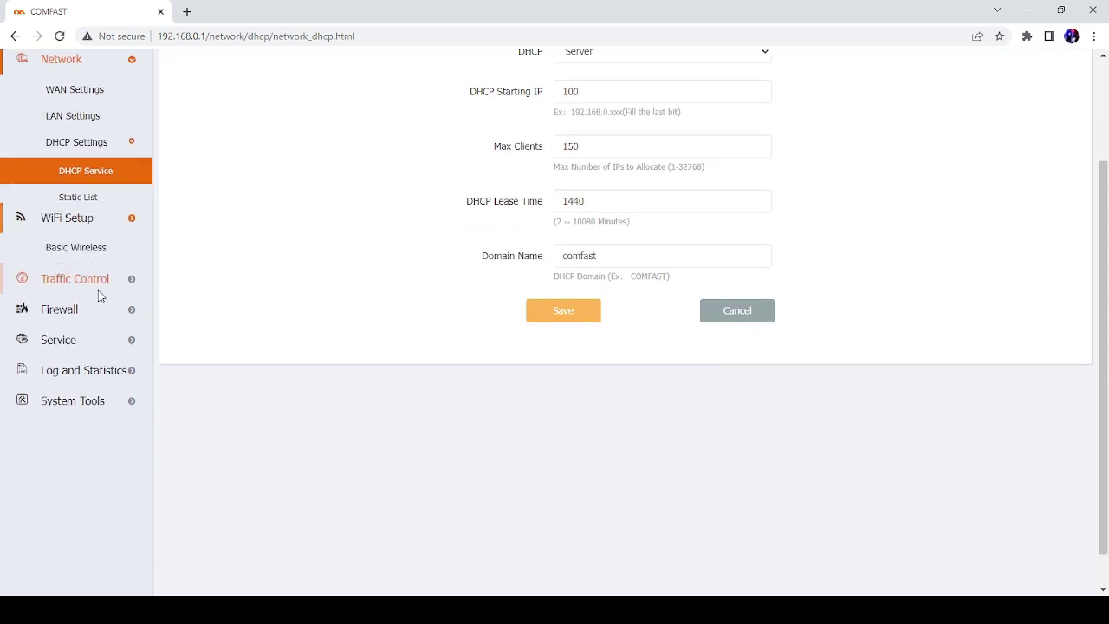
scroll(156, 238, up, 2)
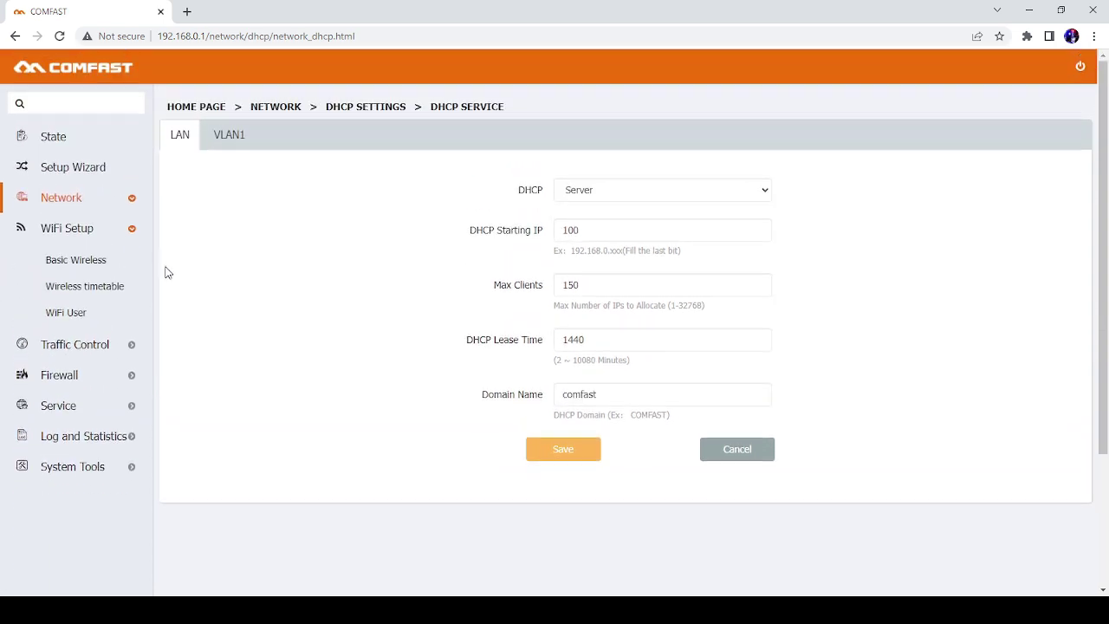
- On the Basic Wireless page, delete the COMFAST_ADMIN_2G row, leaving only Vlan Pisowifi
click(99, 264)
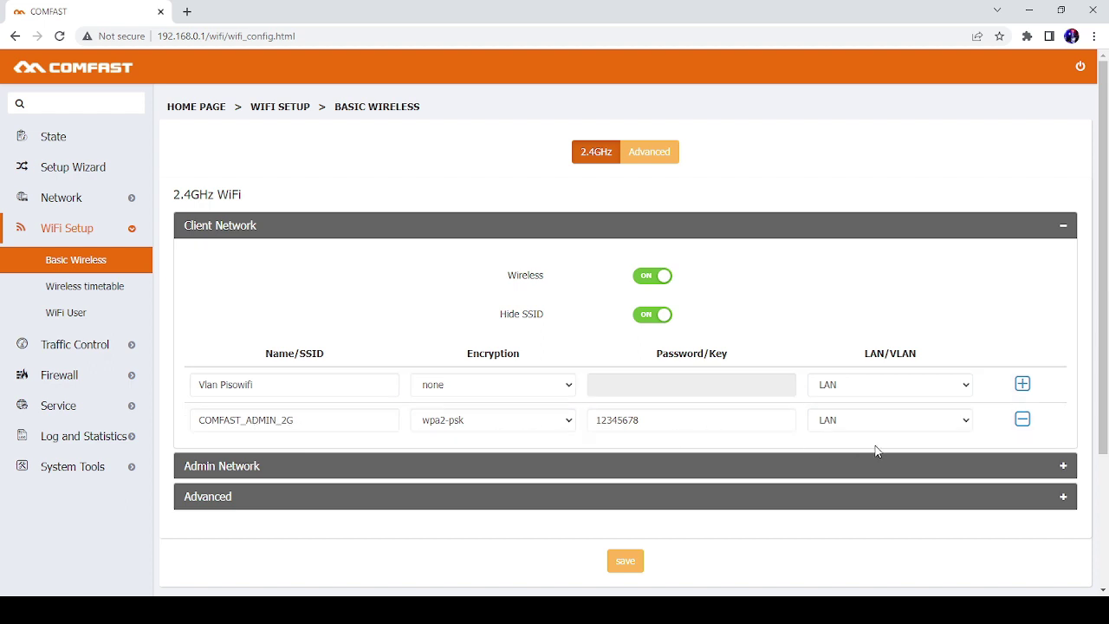
click(323, 417)
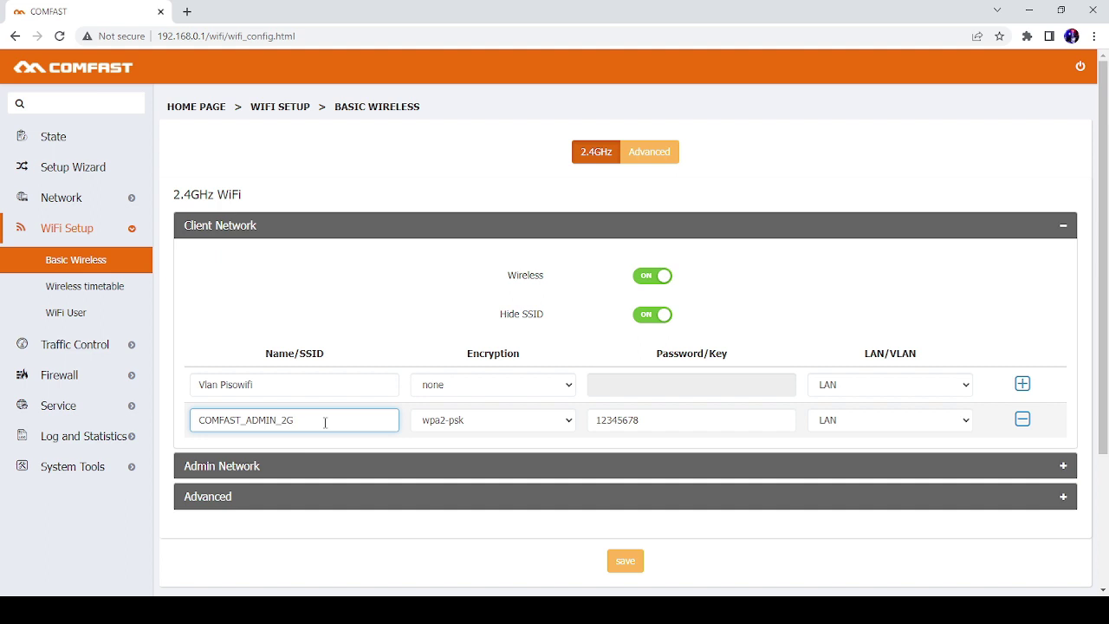
click(1023, 421)
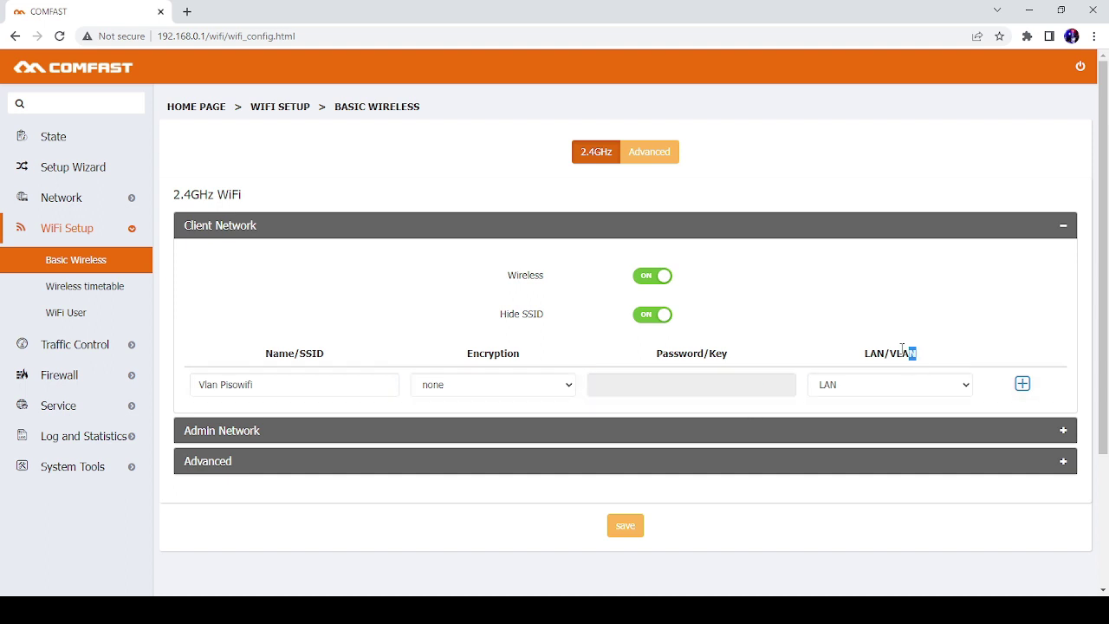
- Assign the Vlan Pisowifi SSID to VLAN1 instead of LAN
drag(909, 355, 880, 354)
click(943, 348)
click(904, 385)
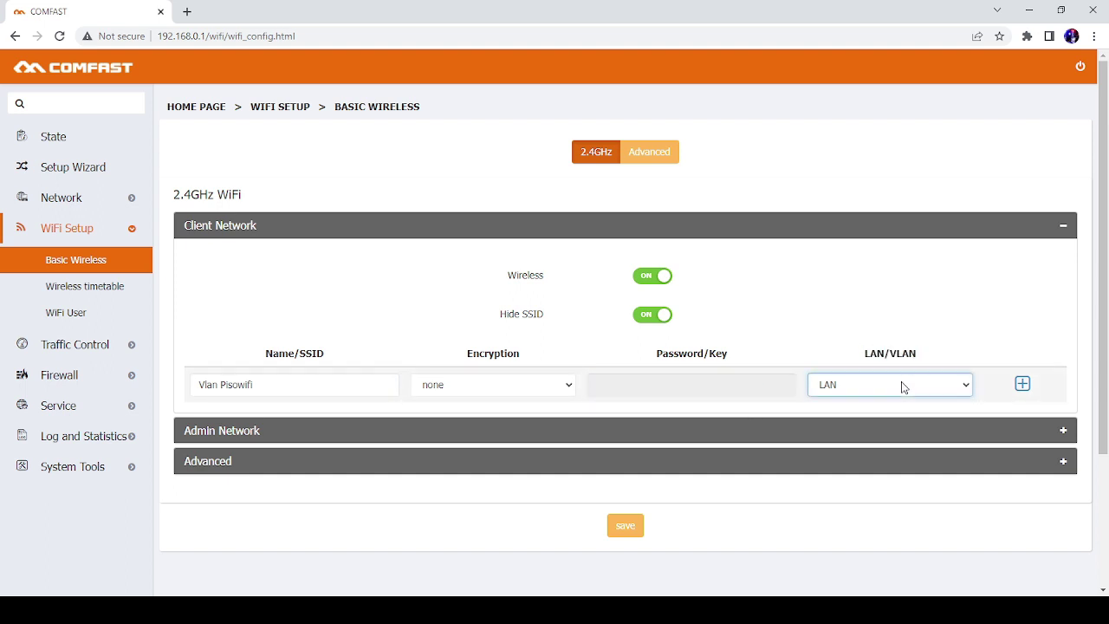
click(845, 416)
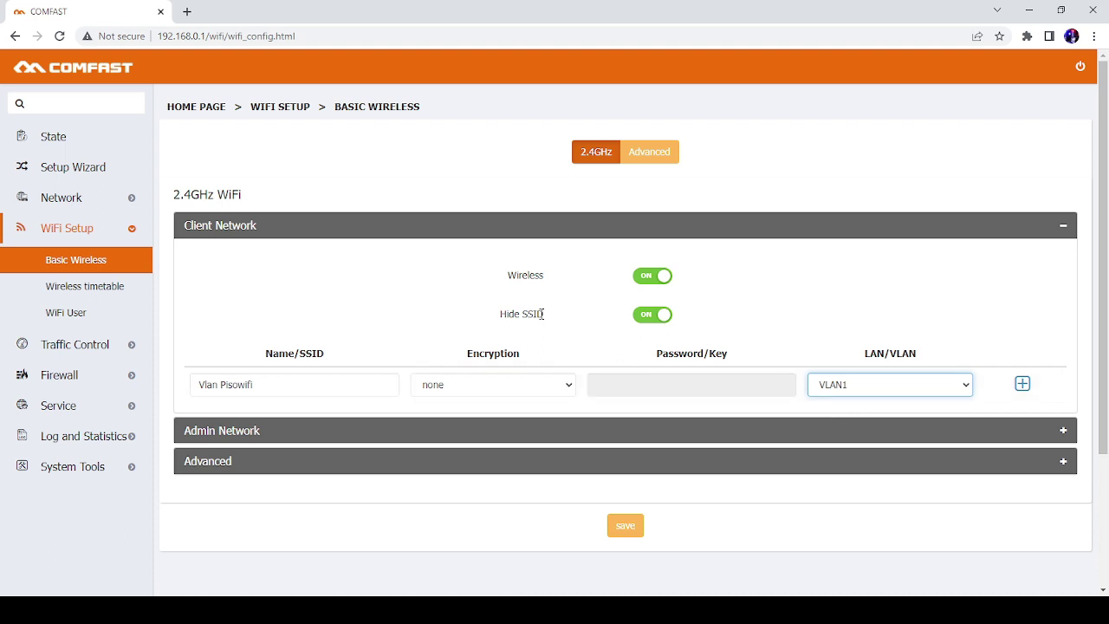
- Switch the Hide SSID setting off so the client network is visible
drag(555, 315, 493, 319)
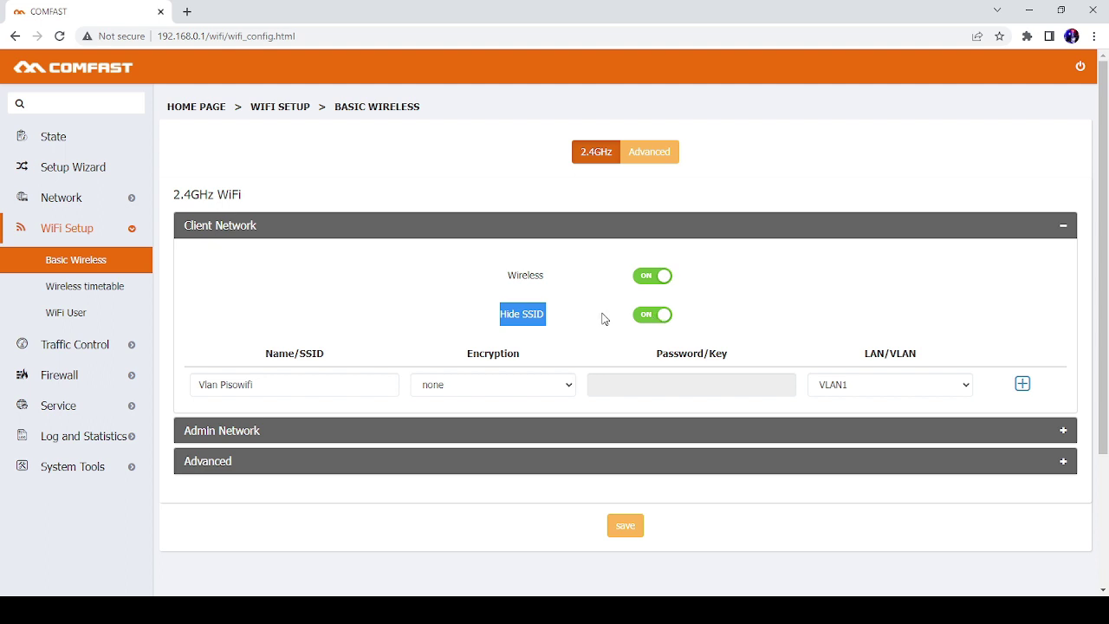
drag(597, 319, 485, 323)
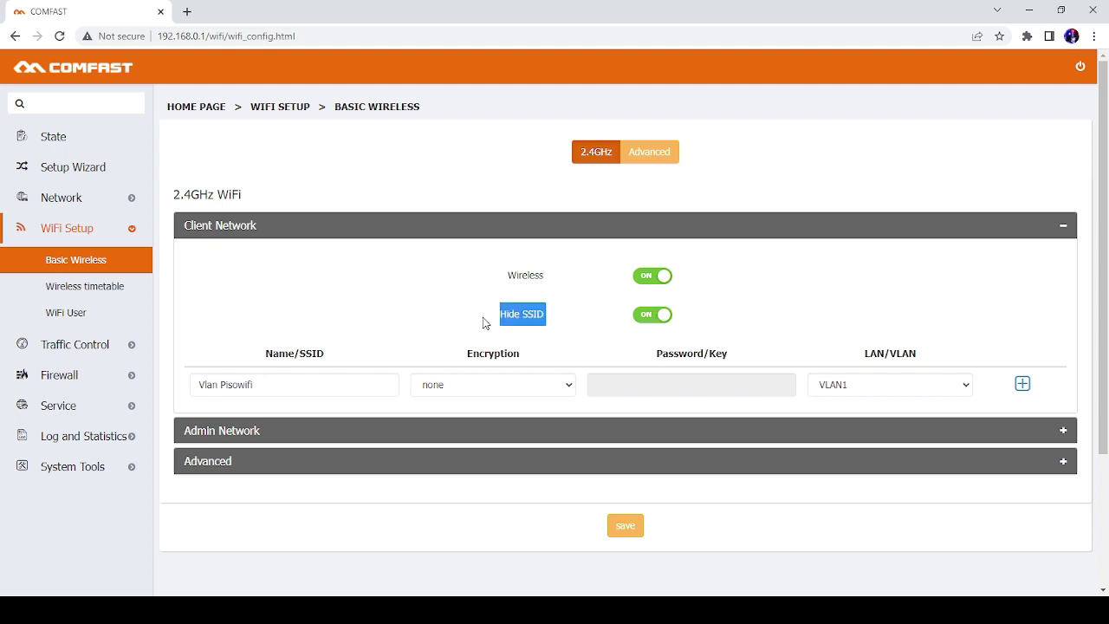
click(586, 327)
click(645, 324)
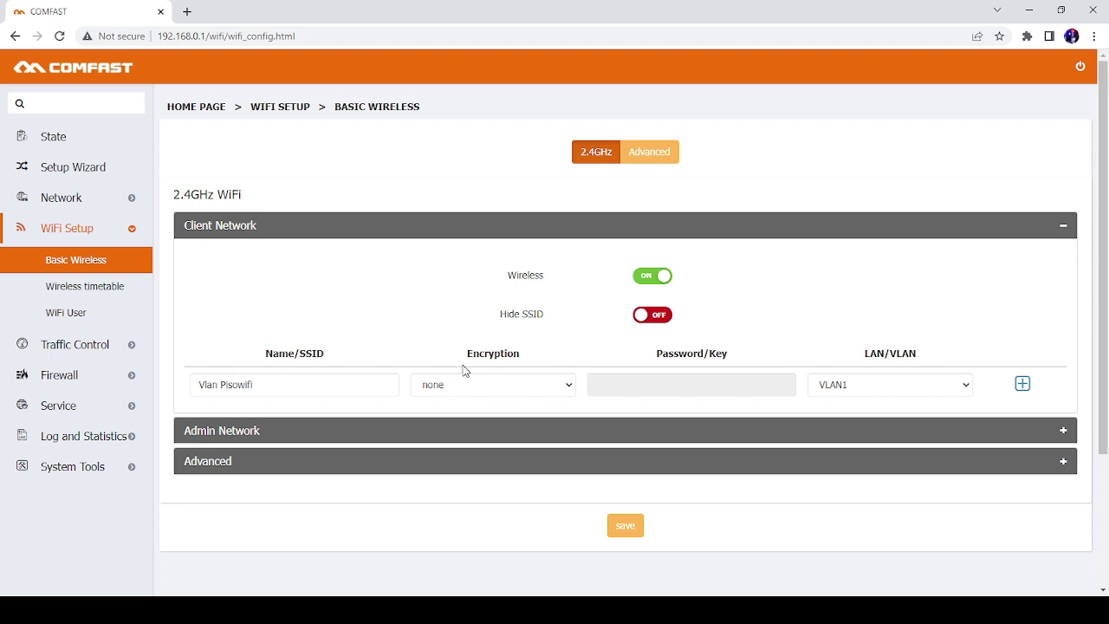
- Review the Admin Network and Advanced sections, then save the 2.4GHz wireless settings
click(514, 435)
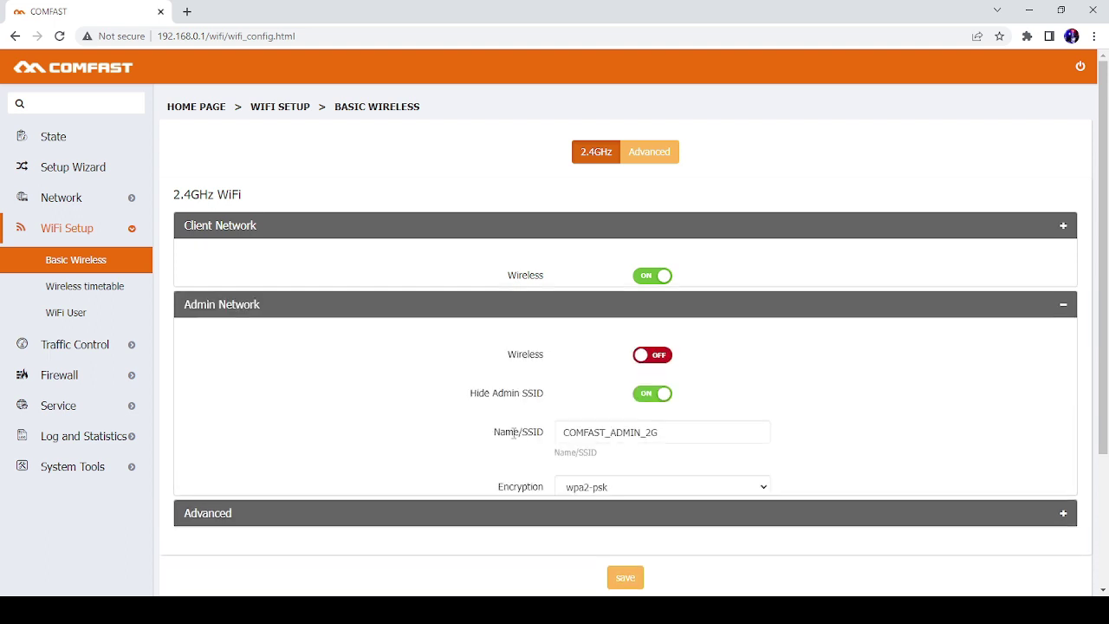
scroll(411, 413, down, 3)
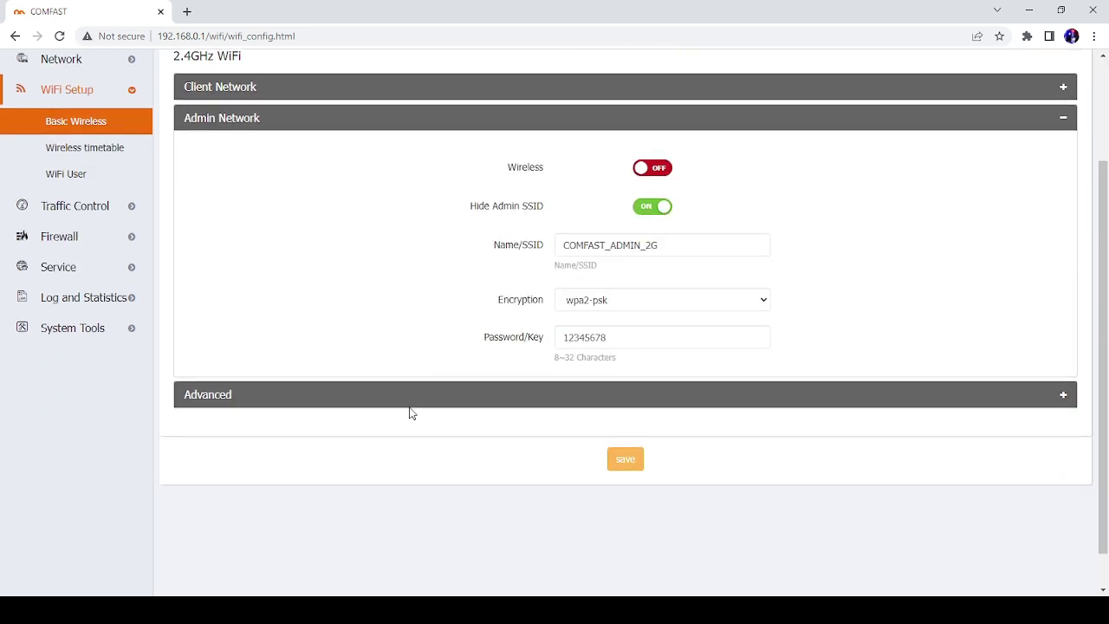
click(488, 397)
scroll(450, 468, up, 3)
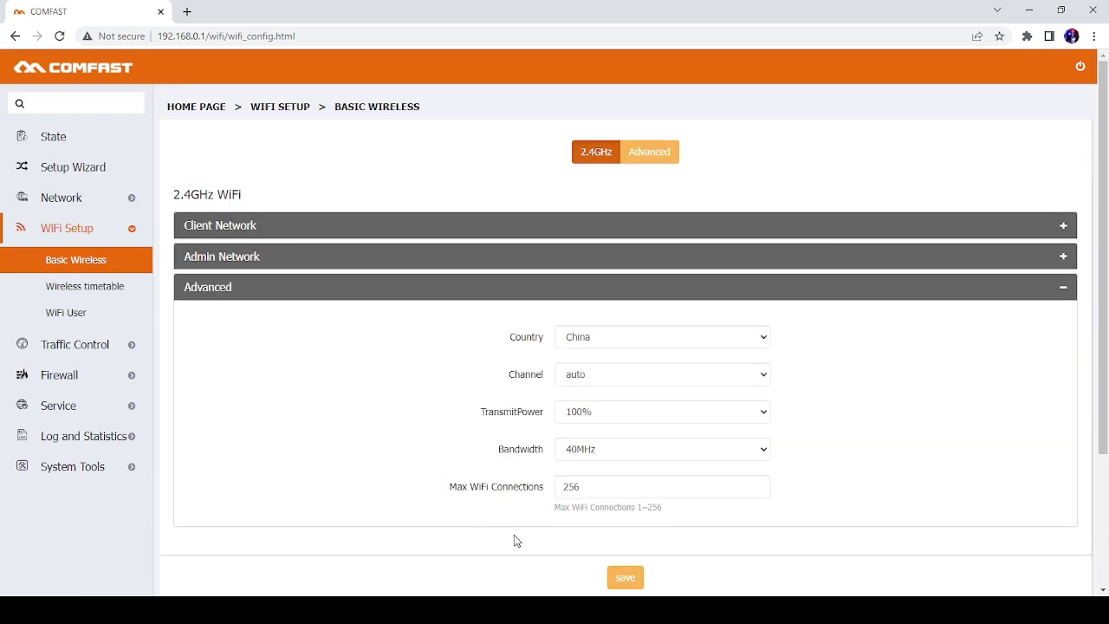
click(627, 581)
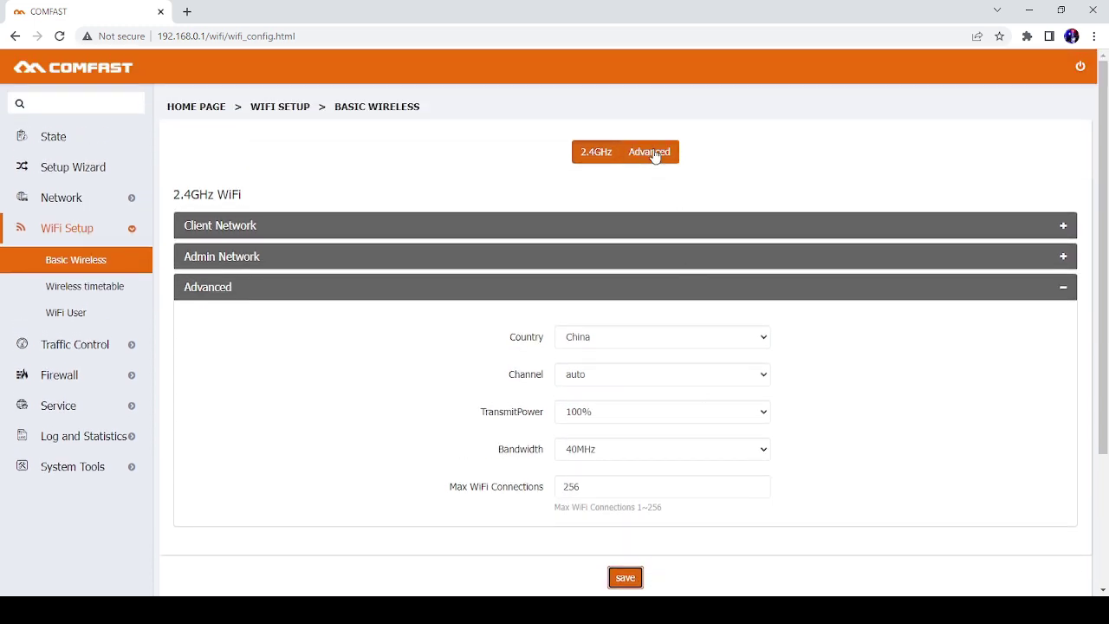
- Check the Advanced and 2.4GHz WiFi tabs, then view the WiFi User device list
click(656, 152)
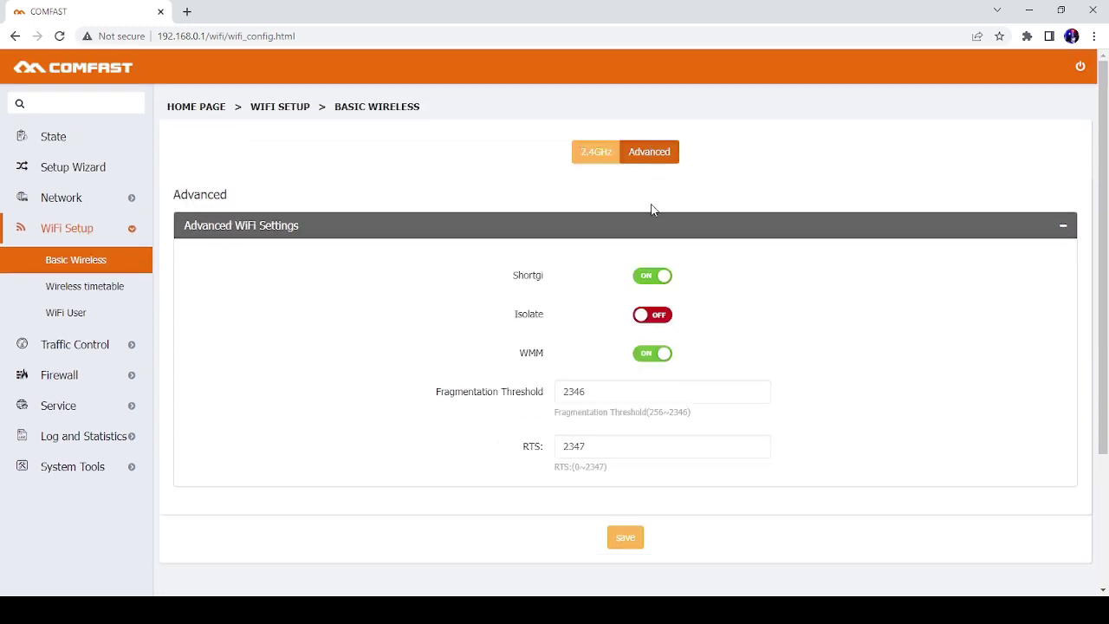
click(601, 161)
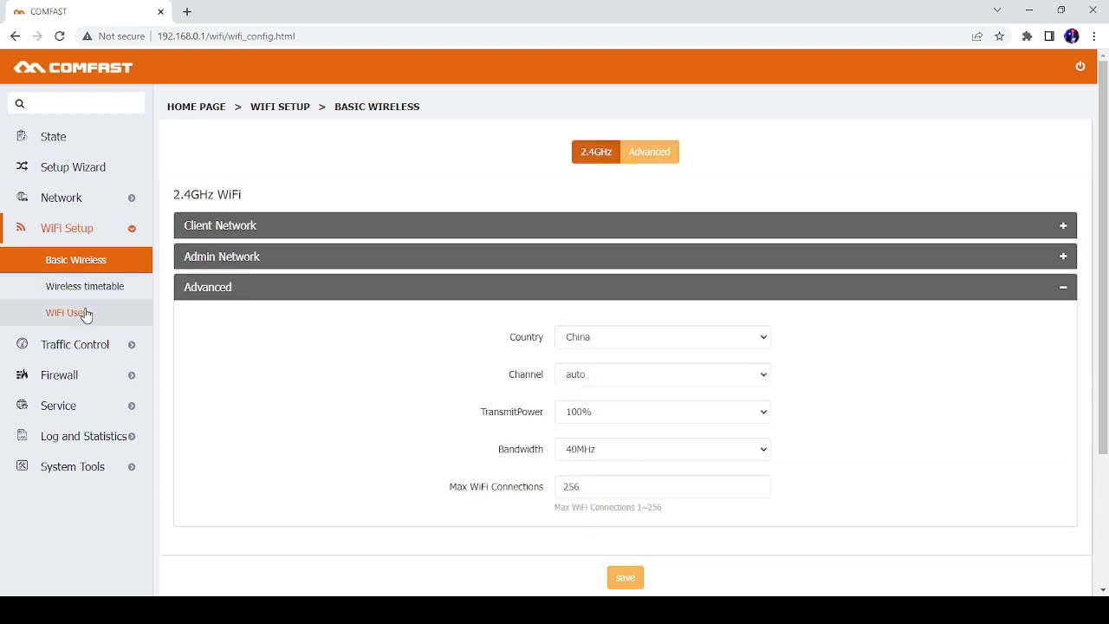
click(87, 315)
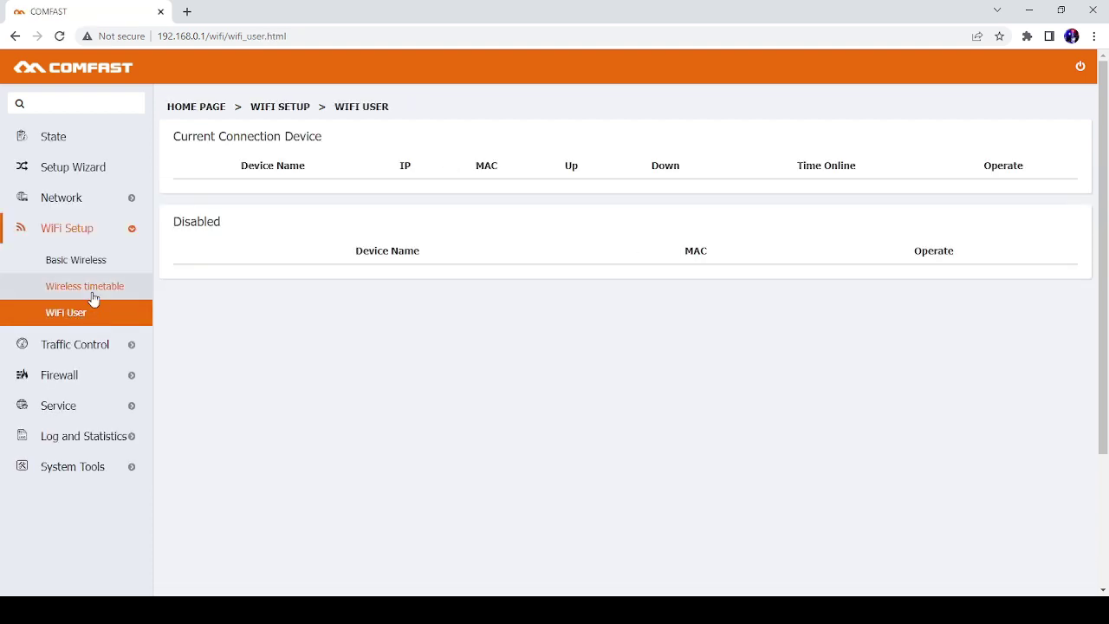
- Pass through Wireless timetable to reach the Setup Wizard's Router Mode WAN Settings step
click(92, 295)
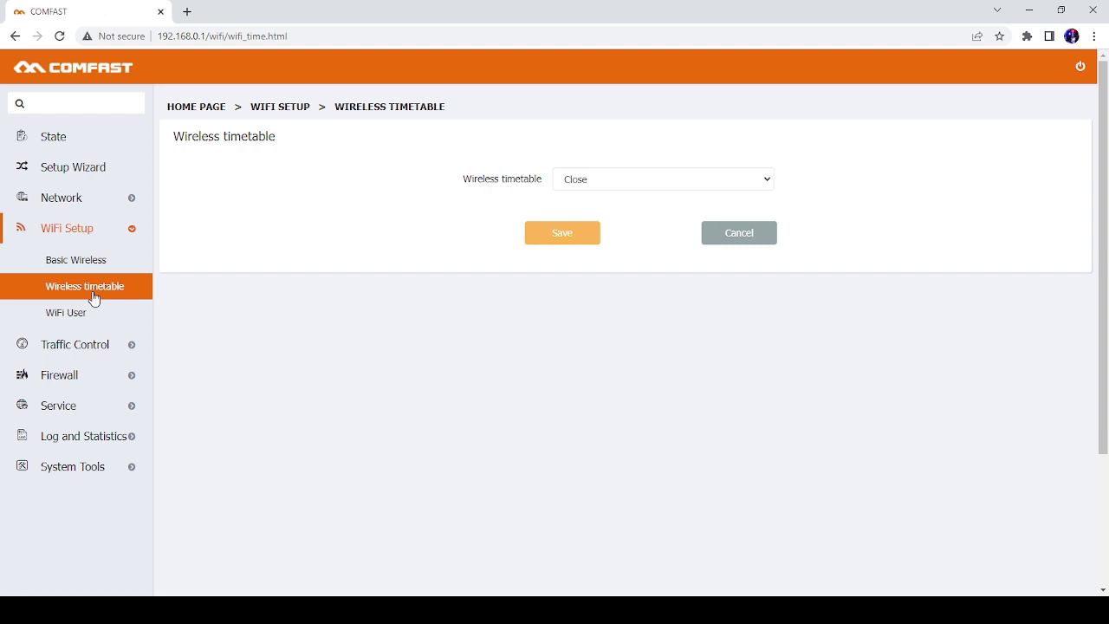
click(73, 166)
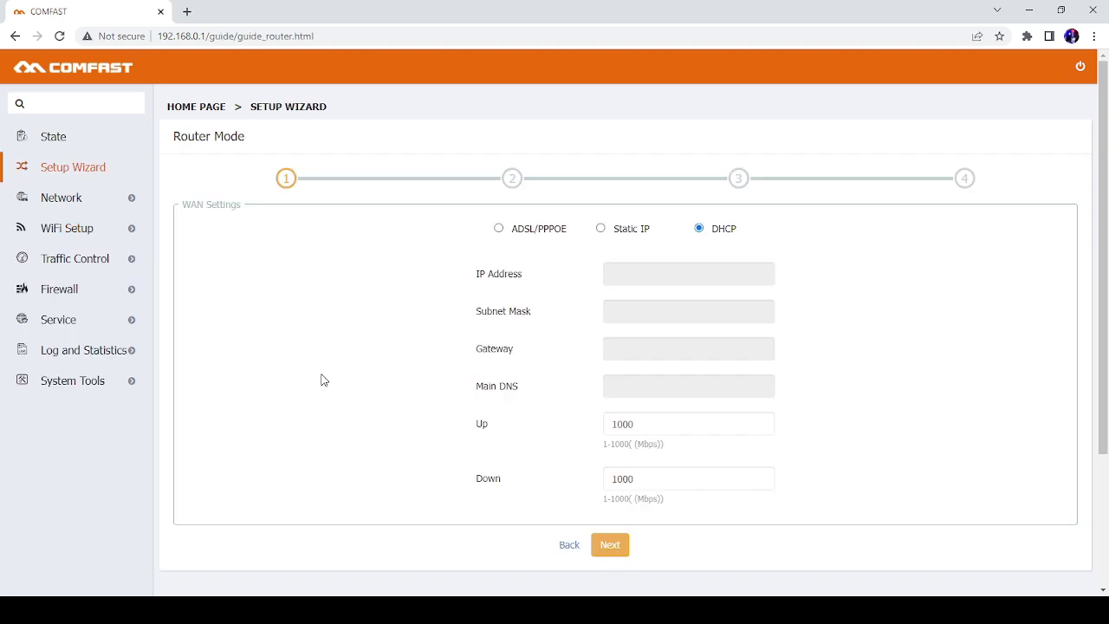